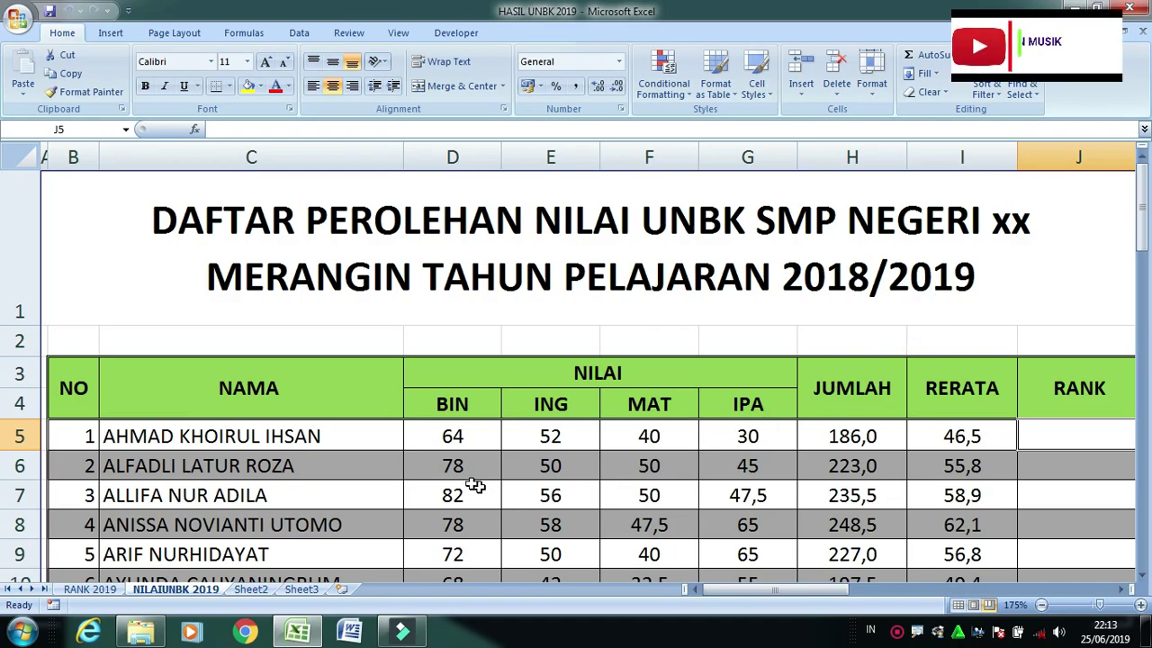
Start a RANK function in cell J5 by typing =rank
scroll(359, 450, "down", 1)
scroll(413, 450, "down", 2)
scroll(485, 443, "down", 3)
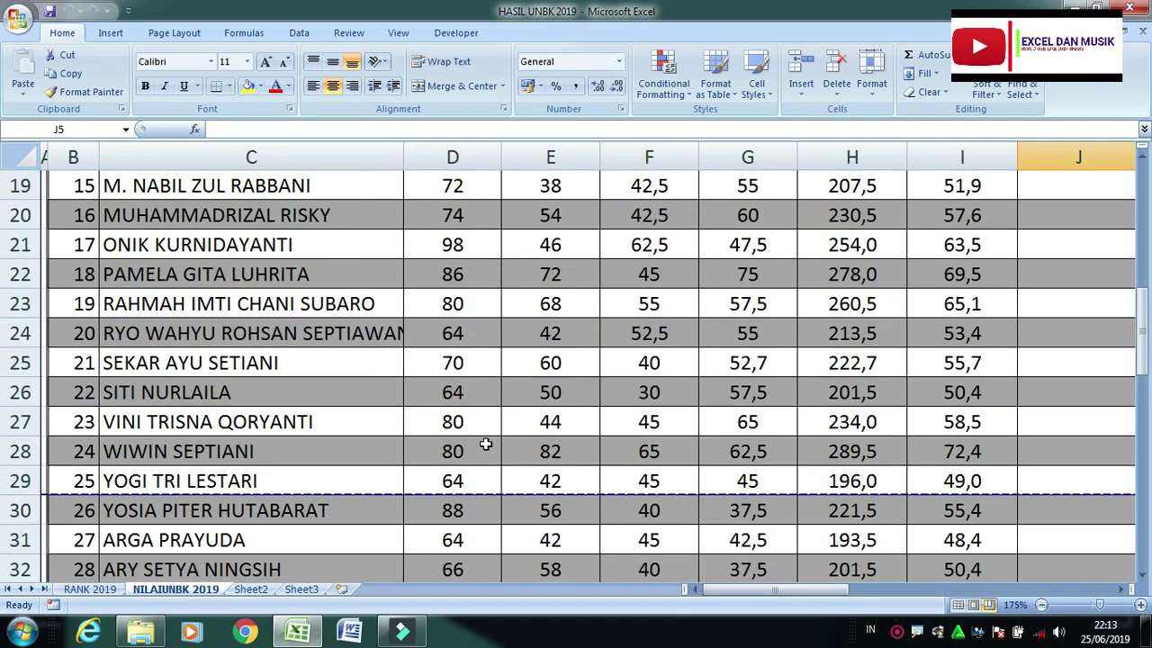
scroll(485, 444, "down", 2)
scroll(485, 444, "down", 2)
scroll(485, 444, "down", 1)
scroll(485, 443, "down", 3)
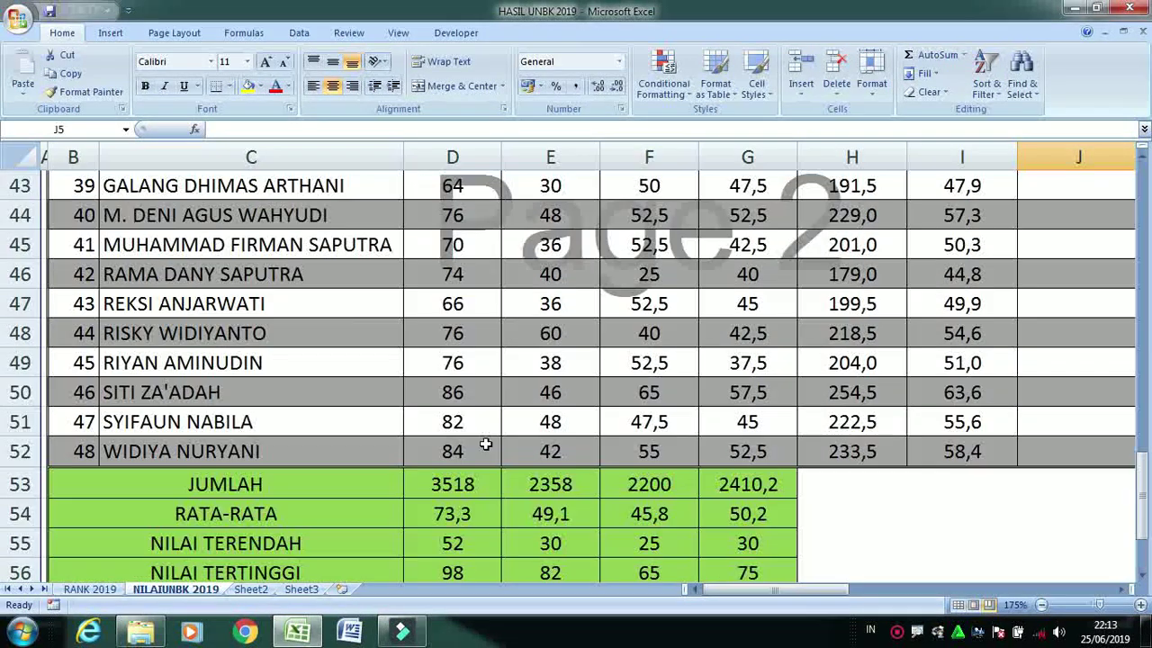
scroll(485, 444, "up", 5)
scroll(485, 444, "up", 4)
scroll(485, 444, "up", 5)
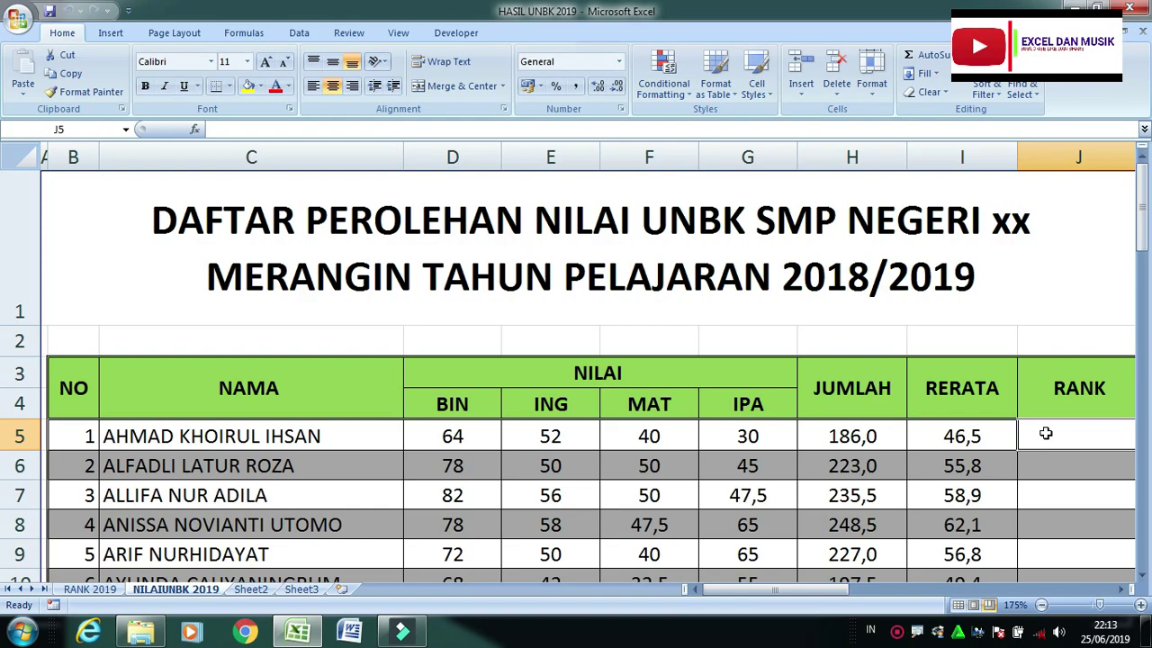
type("=")
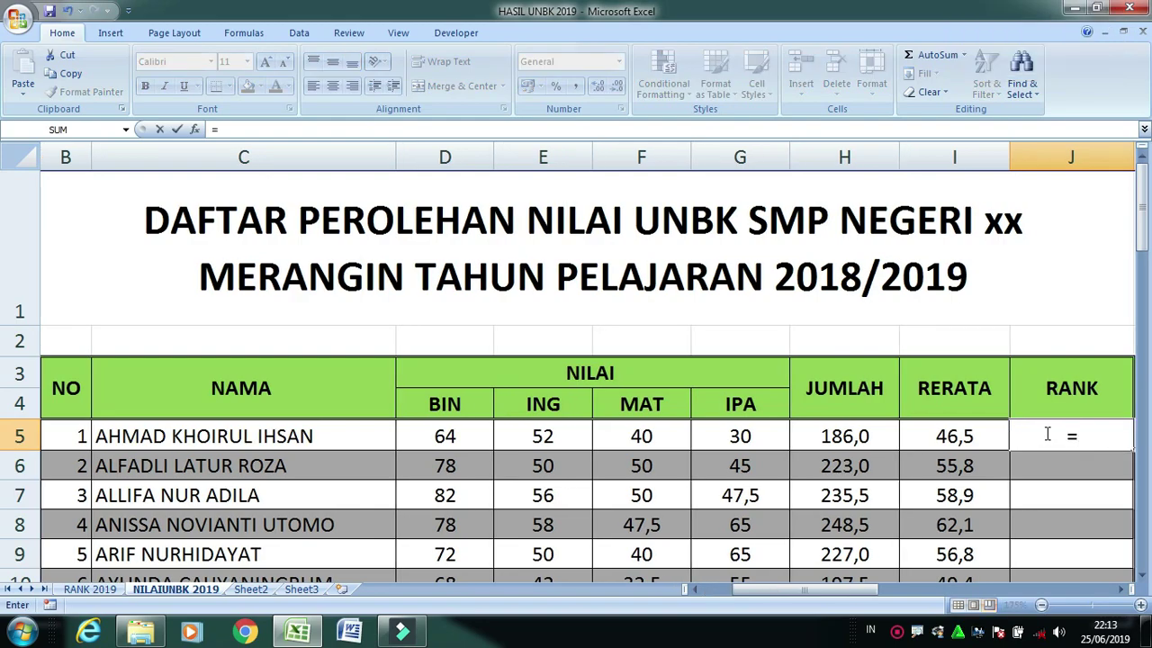
type("rank")
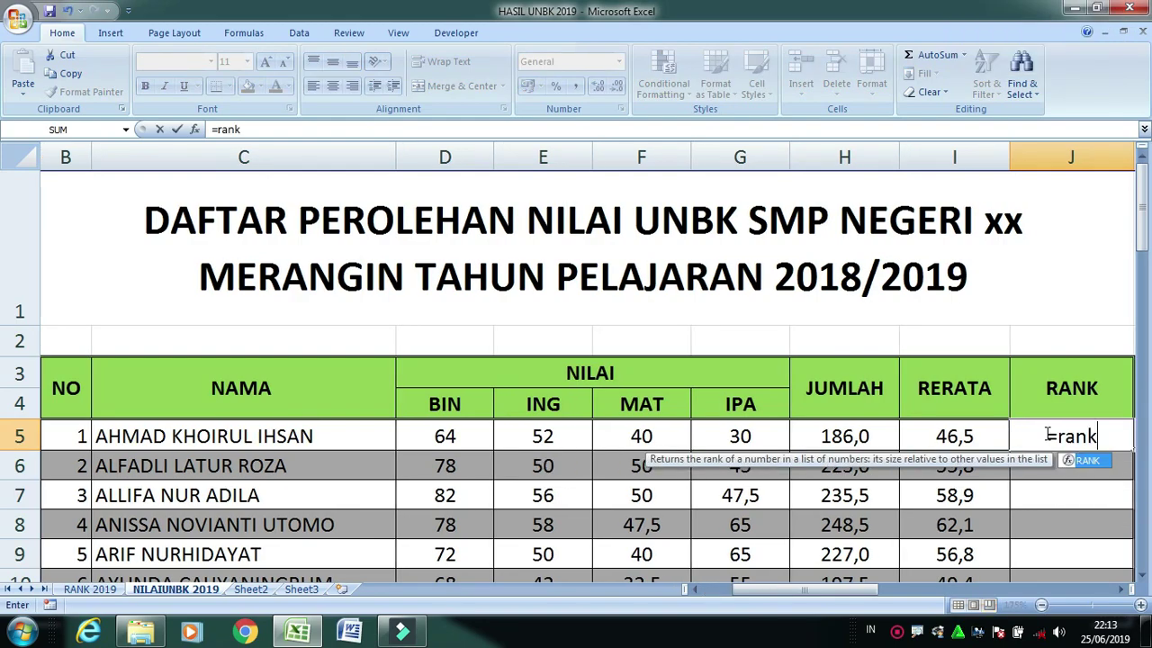
key("Tab")
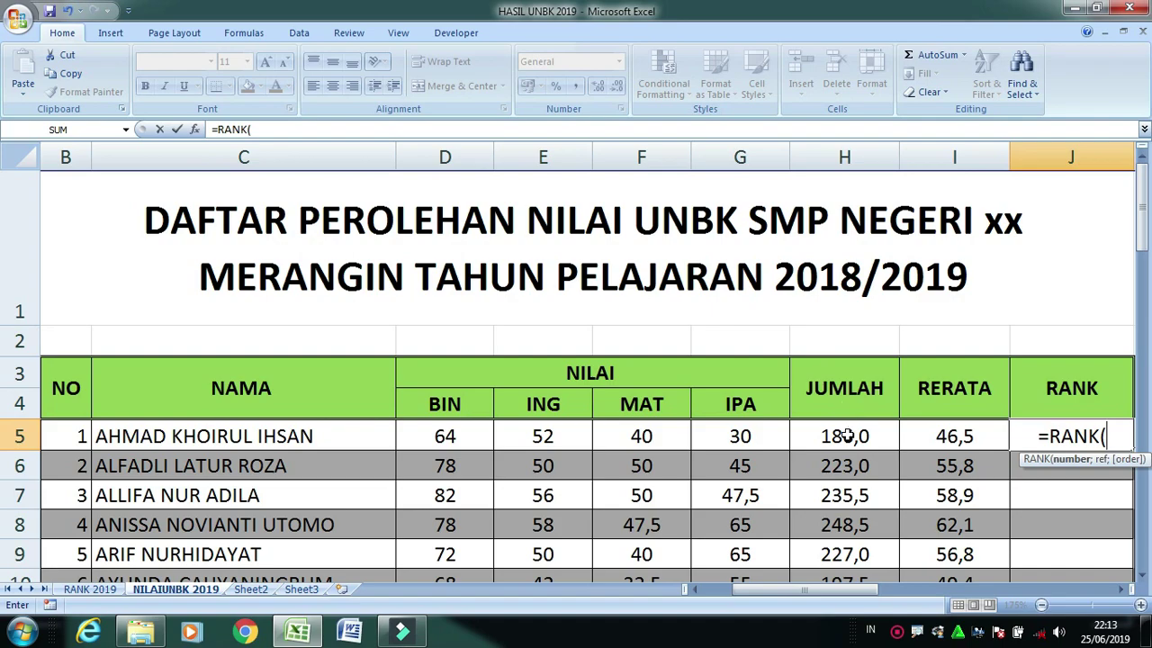
Use H5 as the value to rank and begin the absolute range $H$5: in the formula
left_click(844, 436)
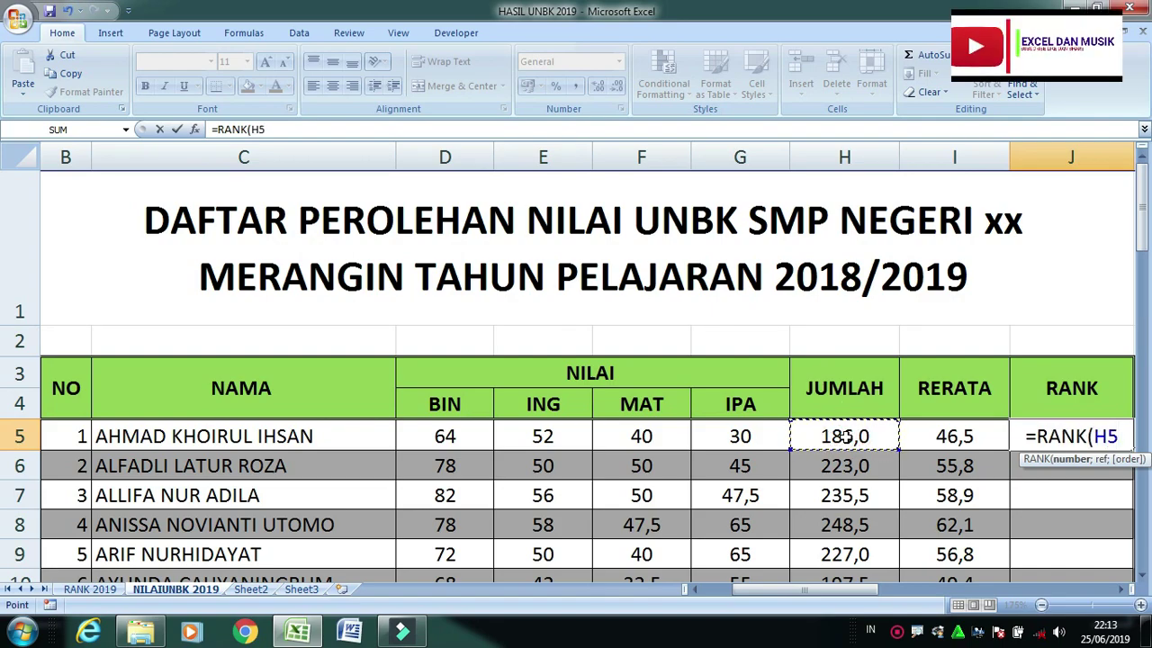
type(";")
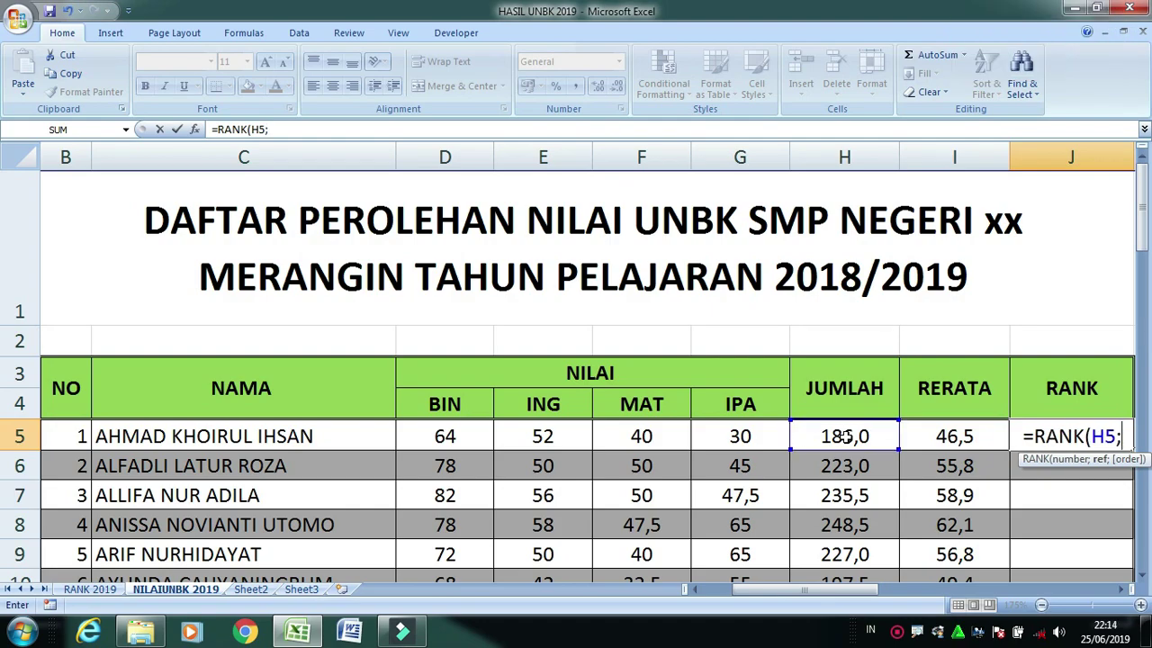
type("$")
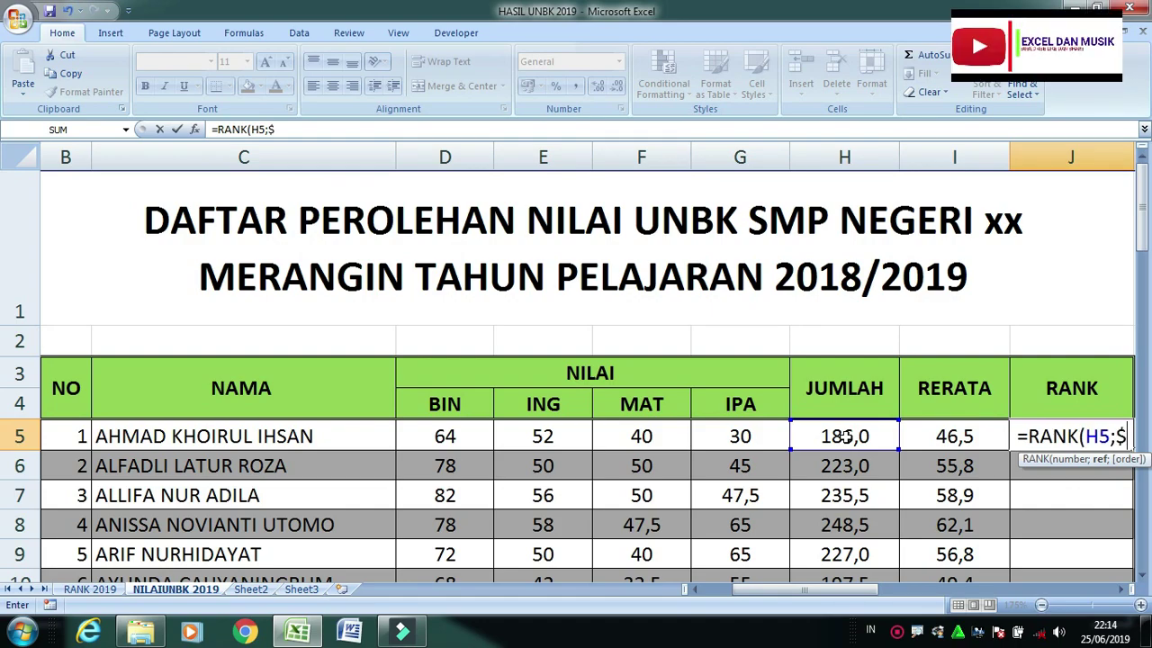
type("H")
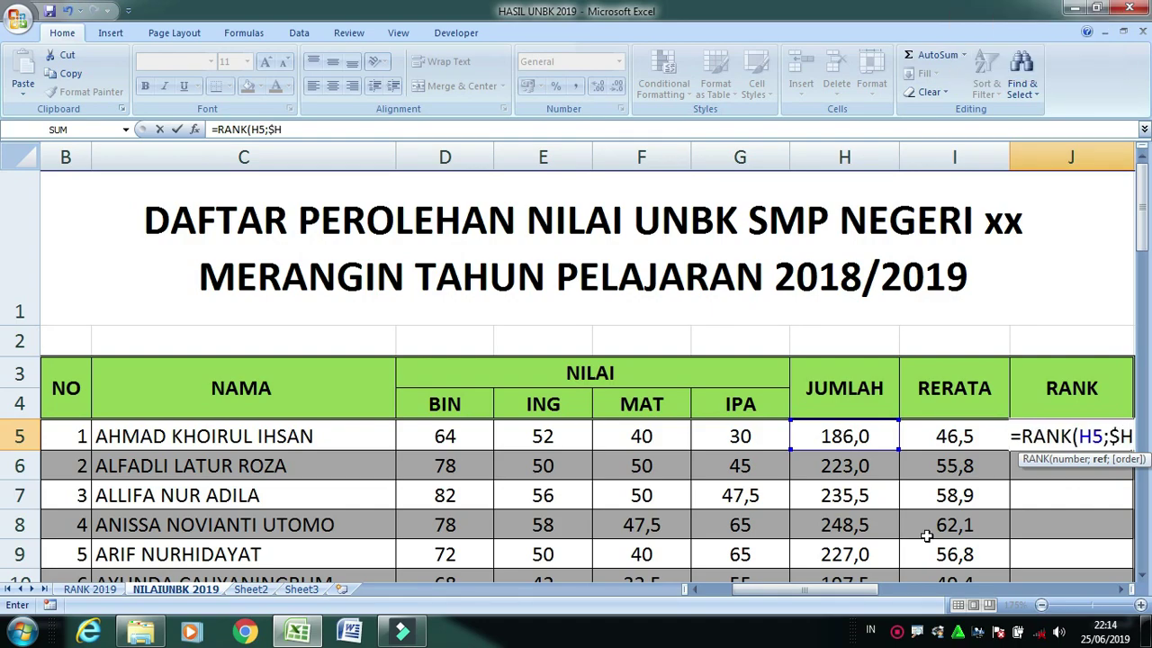
type("$")
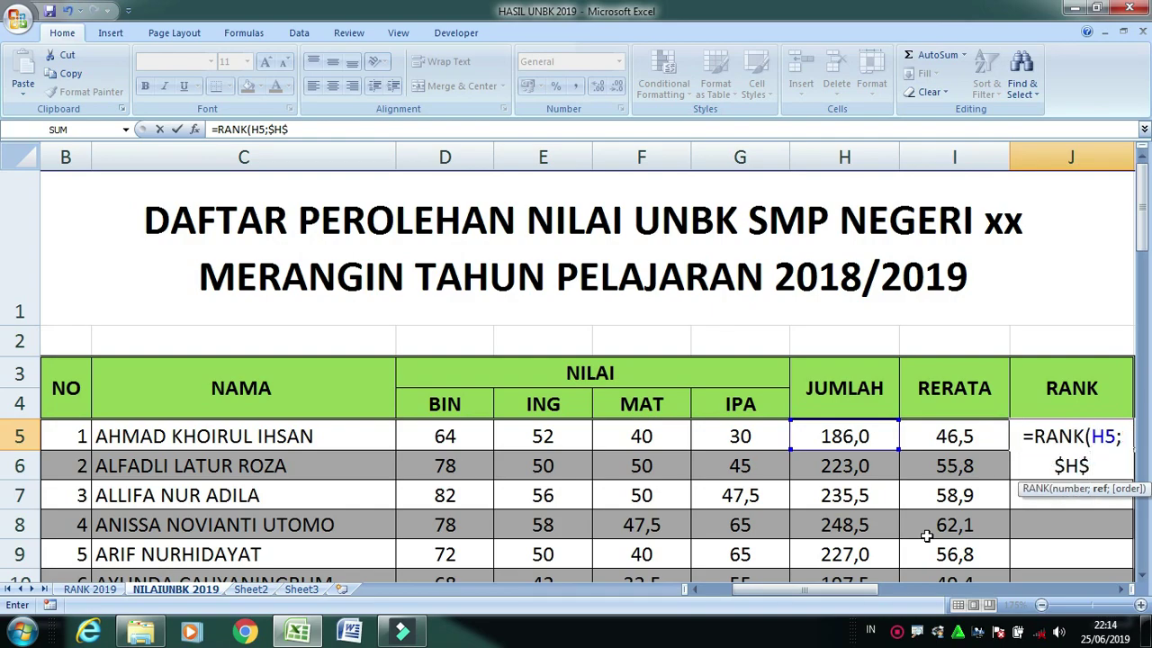
type("5")
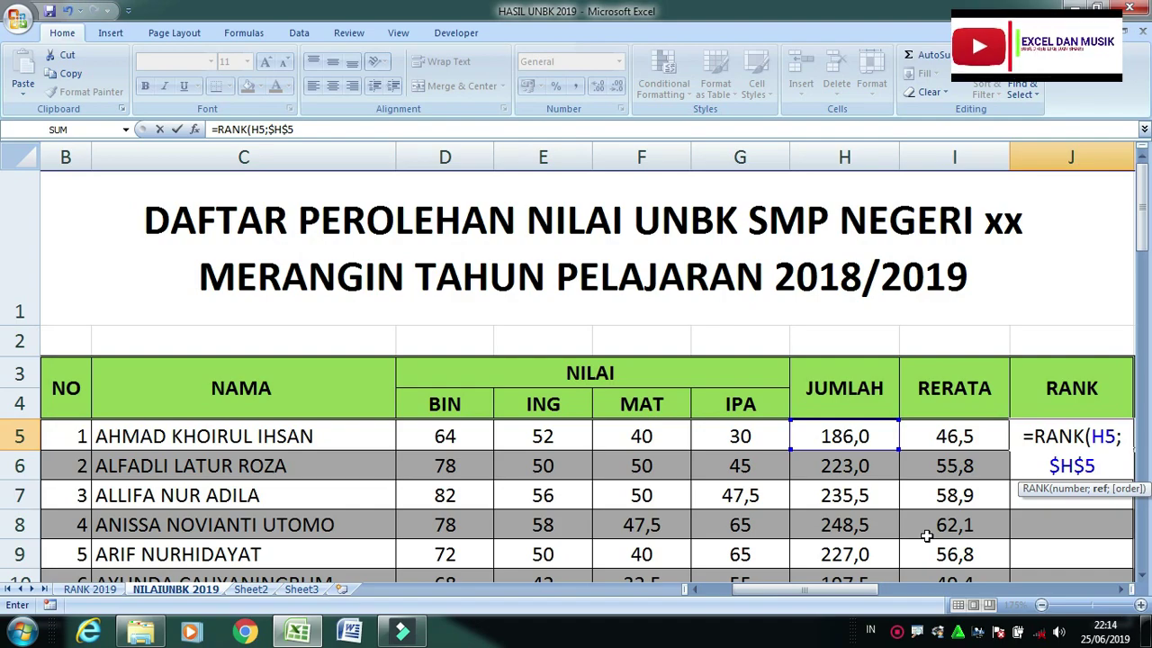
type(":")
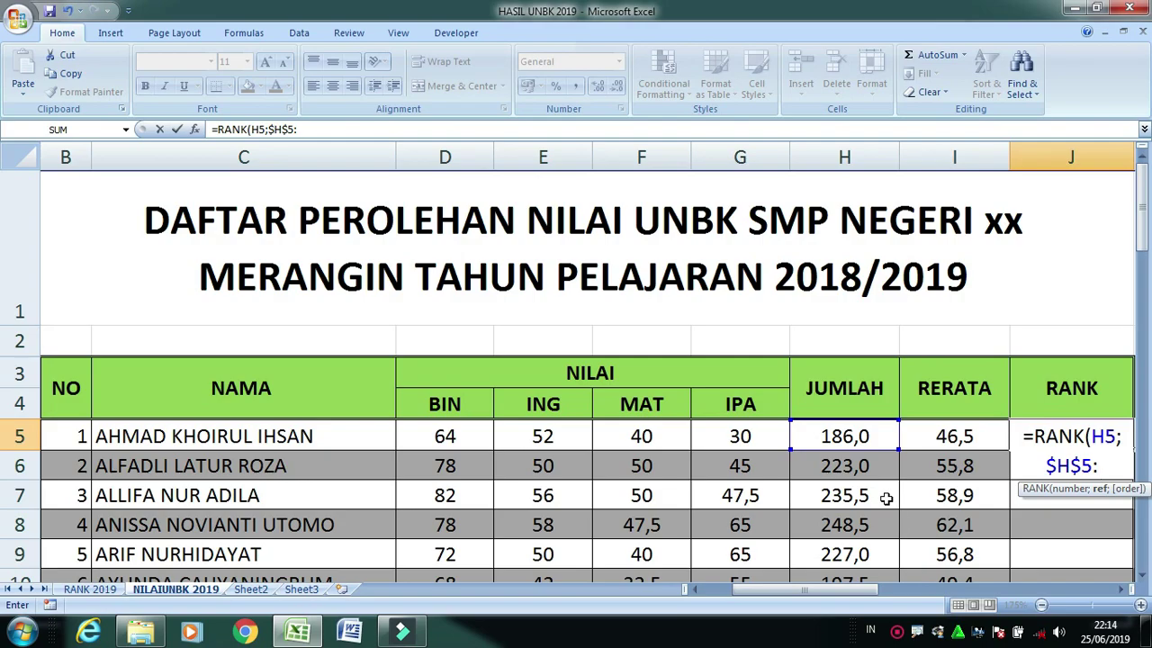
scroll(838, 468, "down", 3)
scroll(839, 468, "down", 5)
scroll(838, 468, "down", 5)
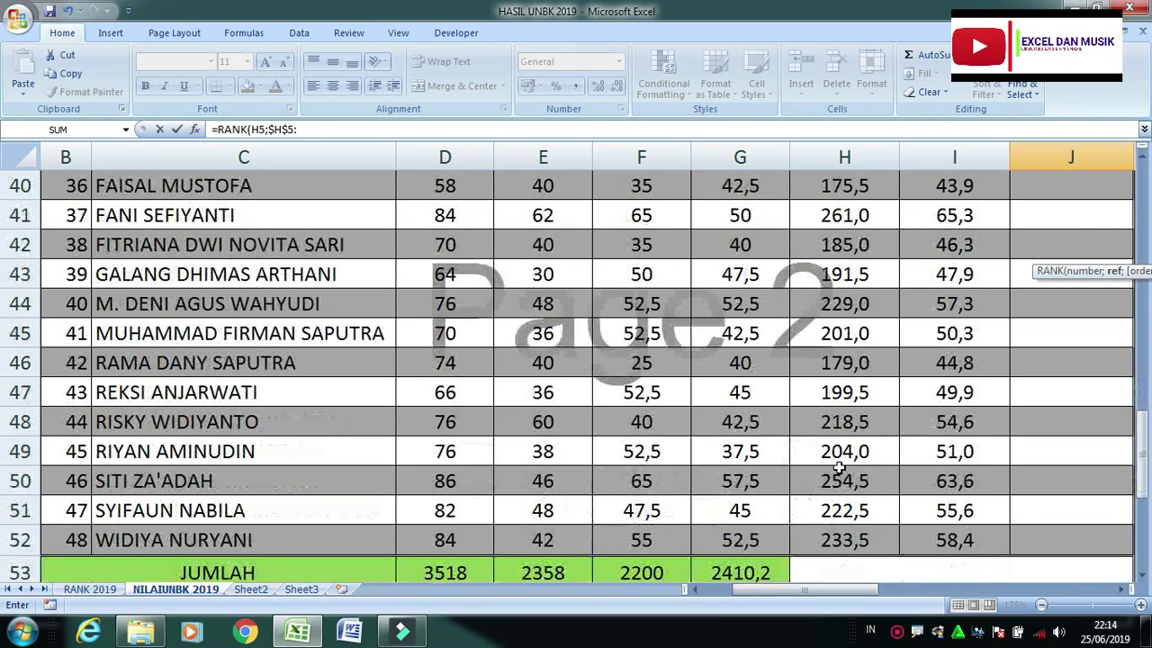
scroll(847, 463, "down", 1)
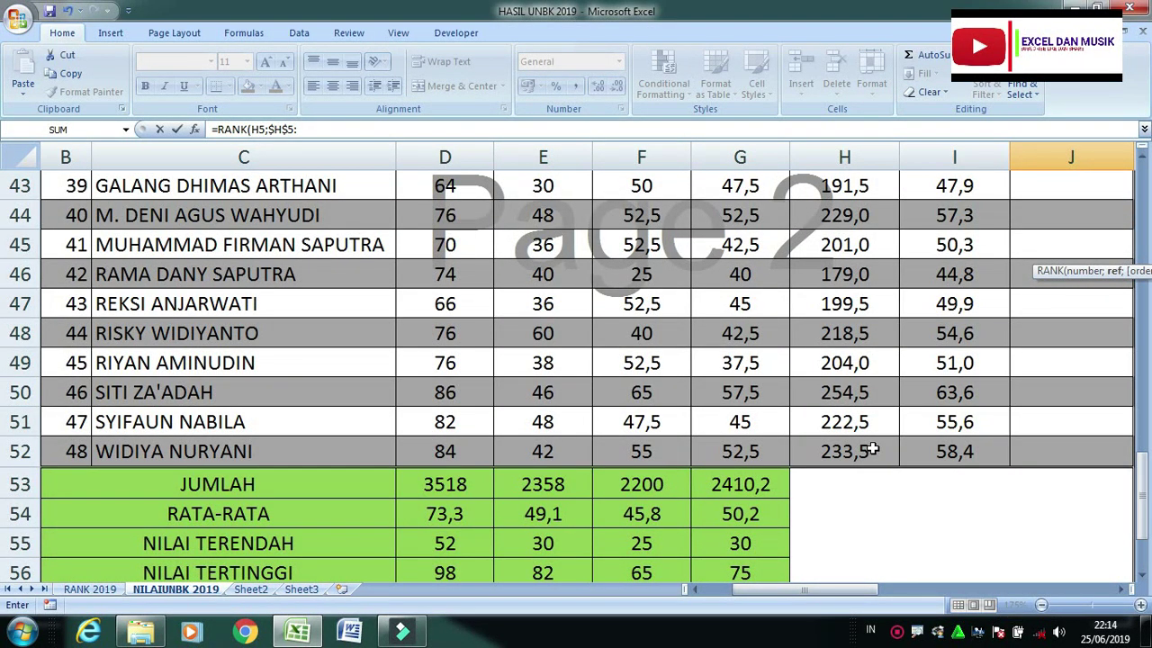
scroll(873, 448, "up", 9)
scroll(873, 448, "up", 5)
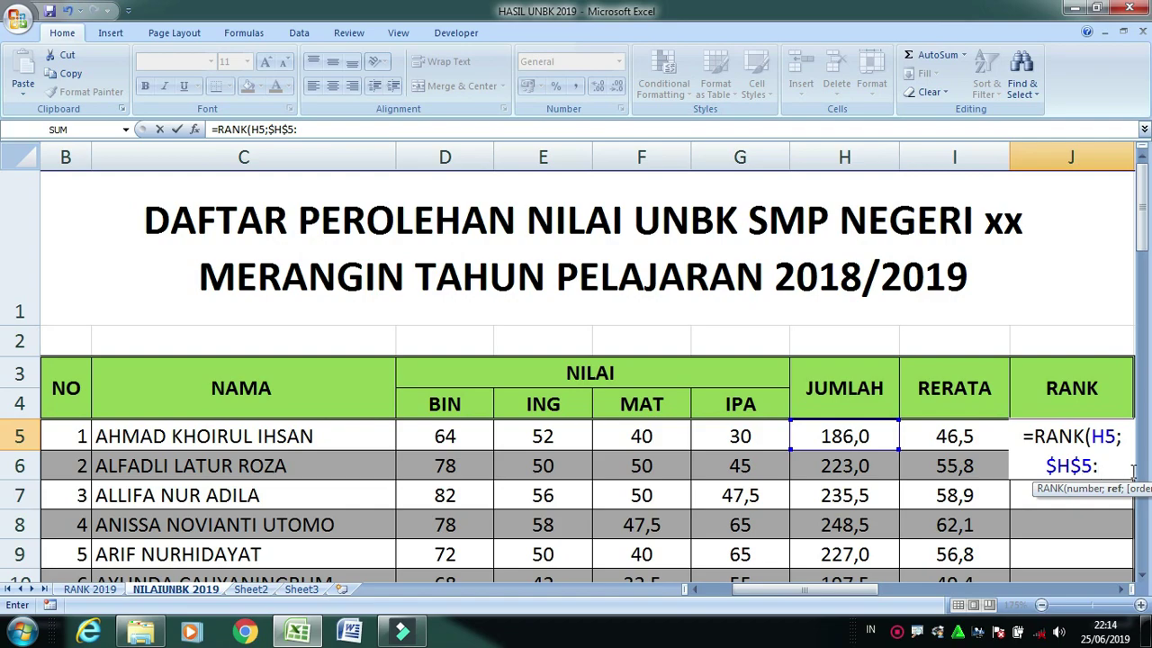
Finish the J5 formula as =RANK(H5;$H$5:$H$52;0) and enter it, showing rank 44
type("$")
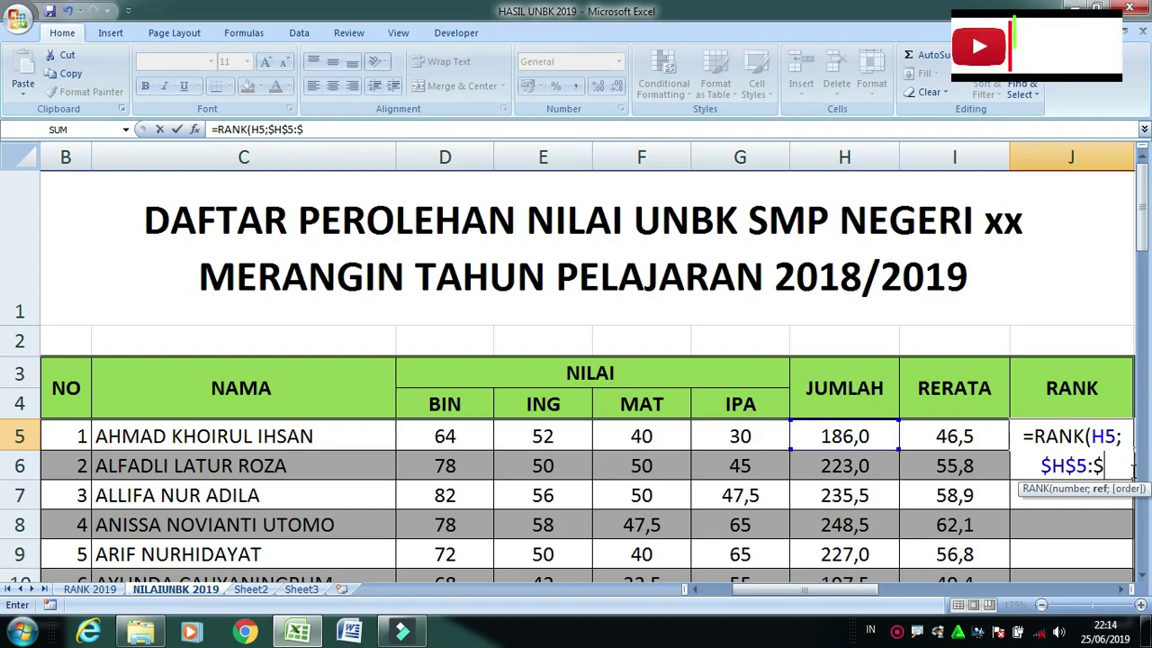
type("h")
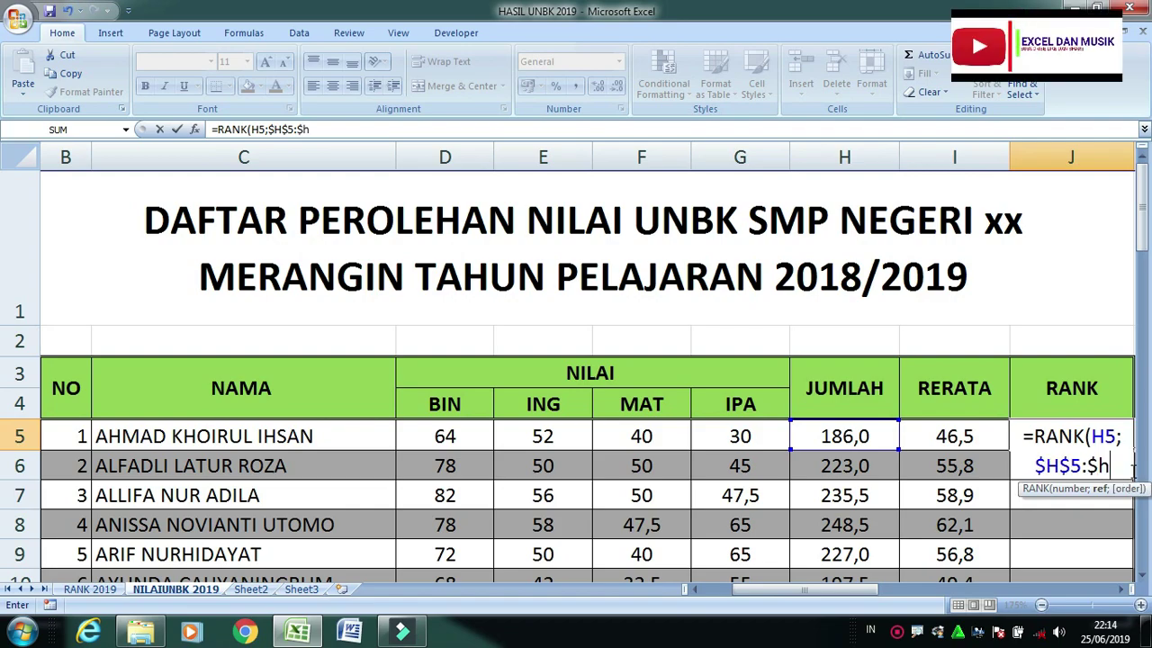
key("BackSpace")
type("H")
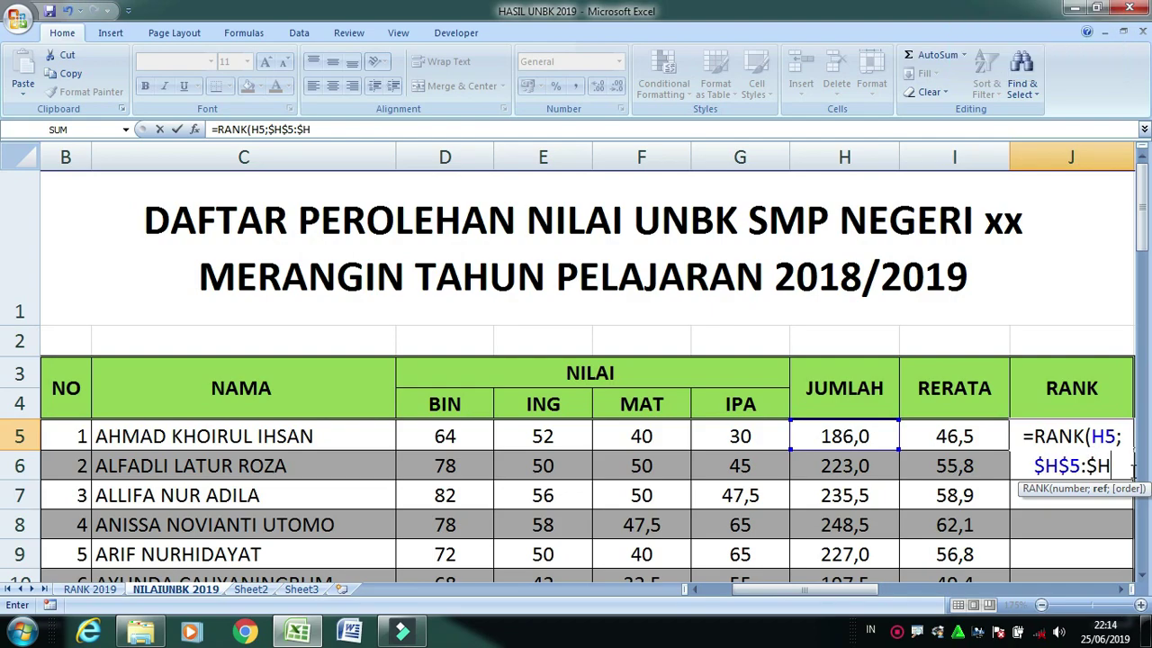
type("$")
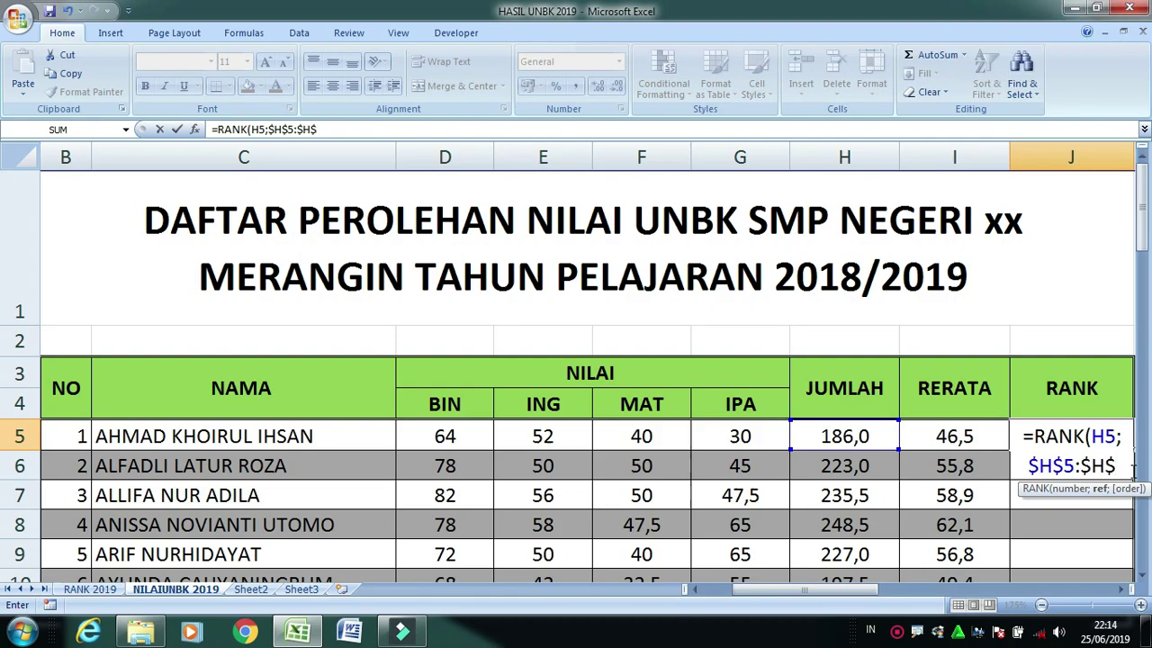
type("2")
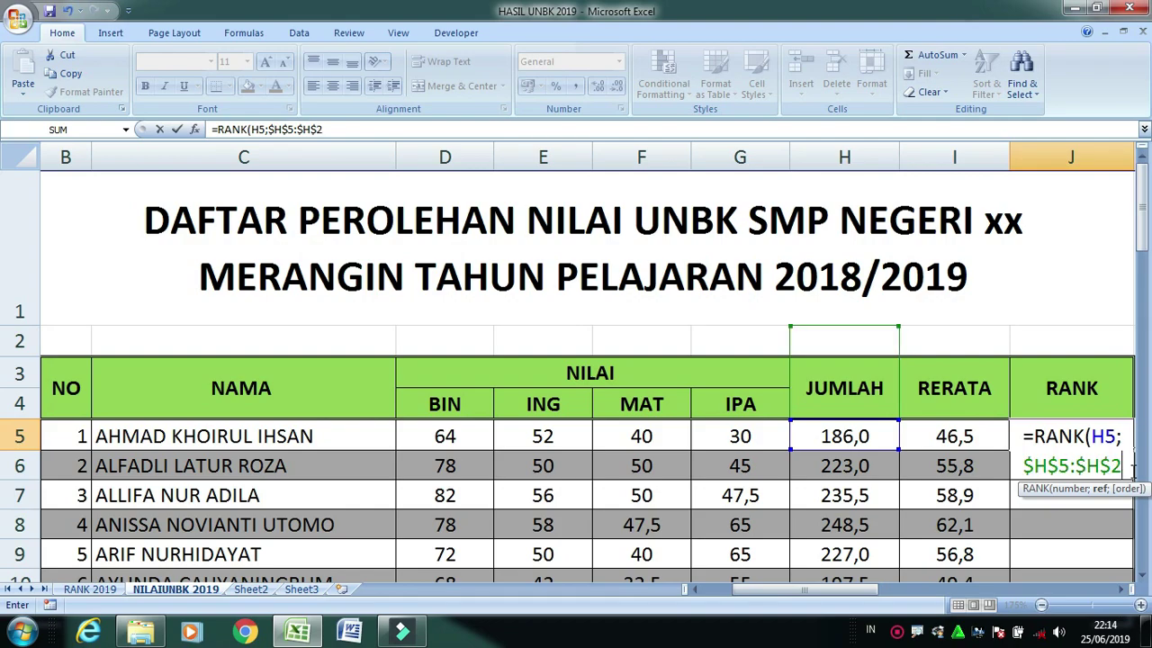
type("5")
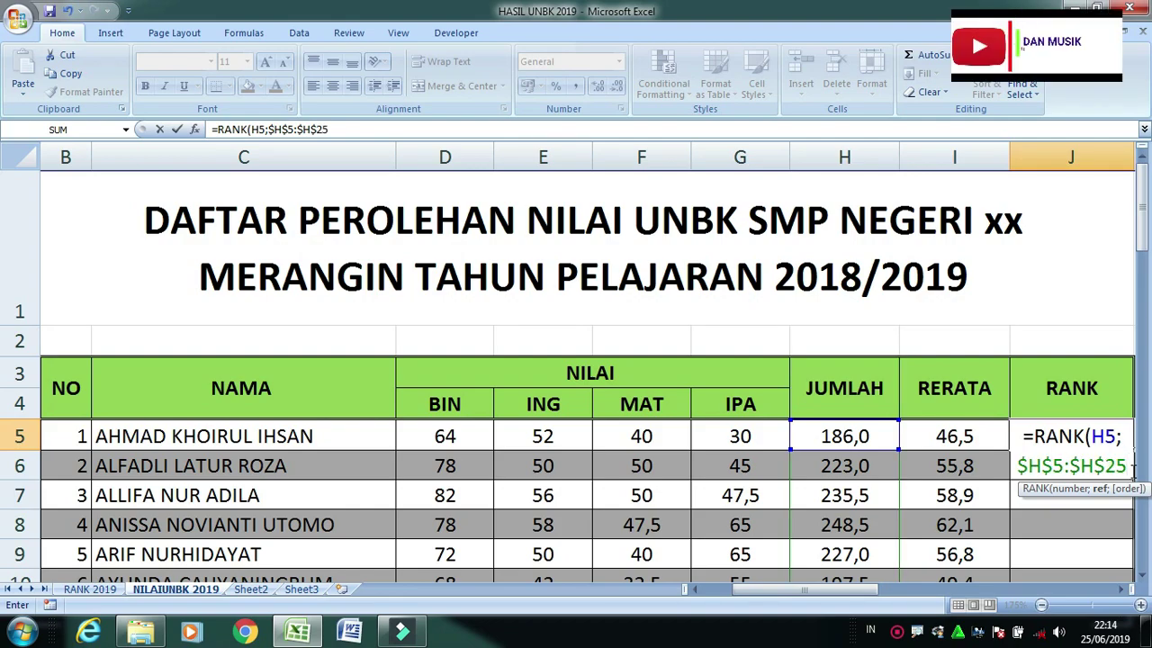
key("BackSpace")
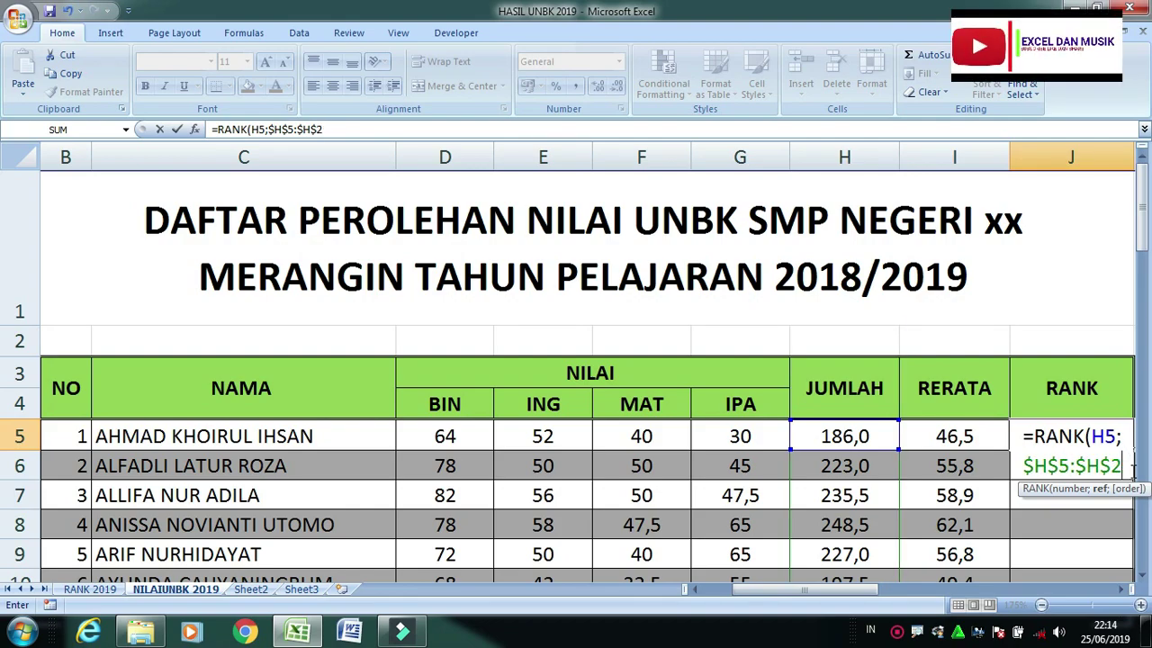
key("BackSpace")
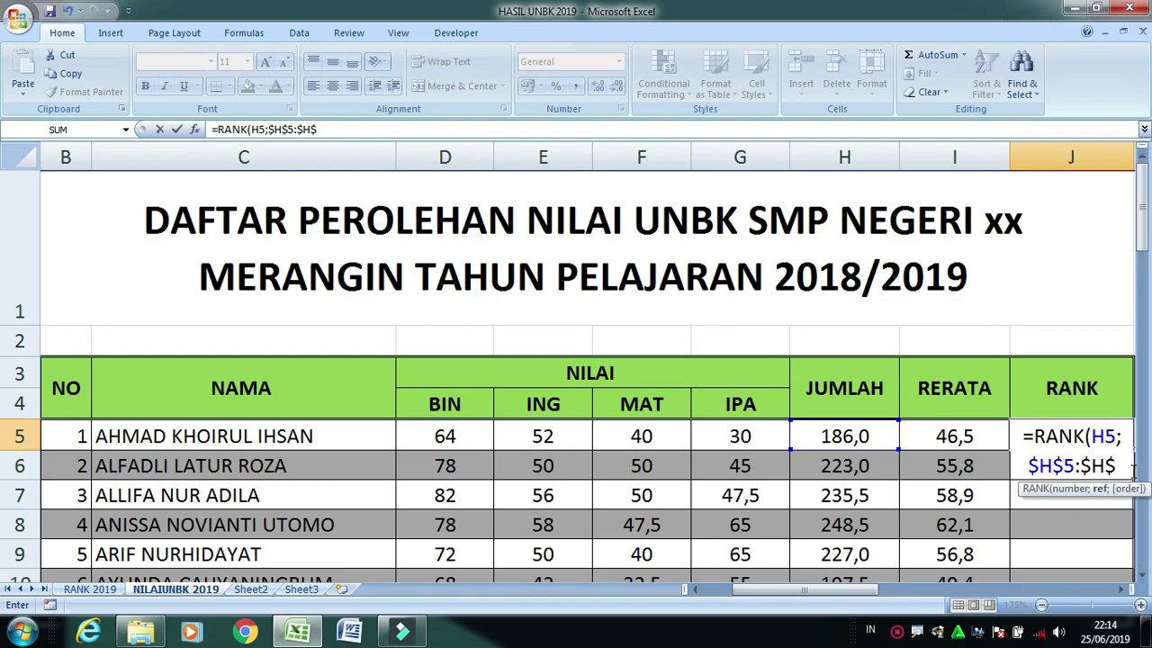
type("52")
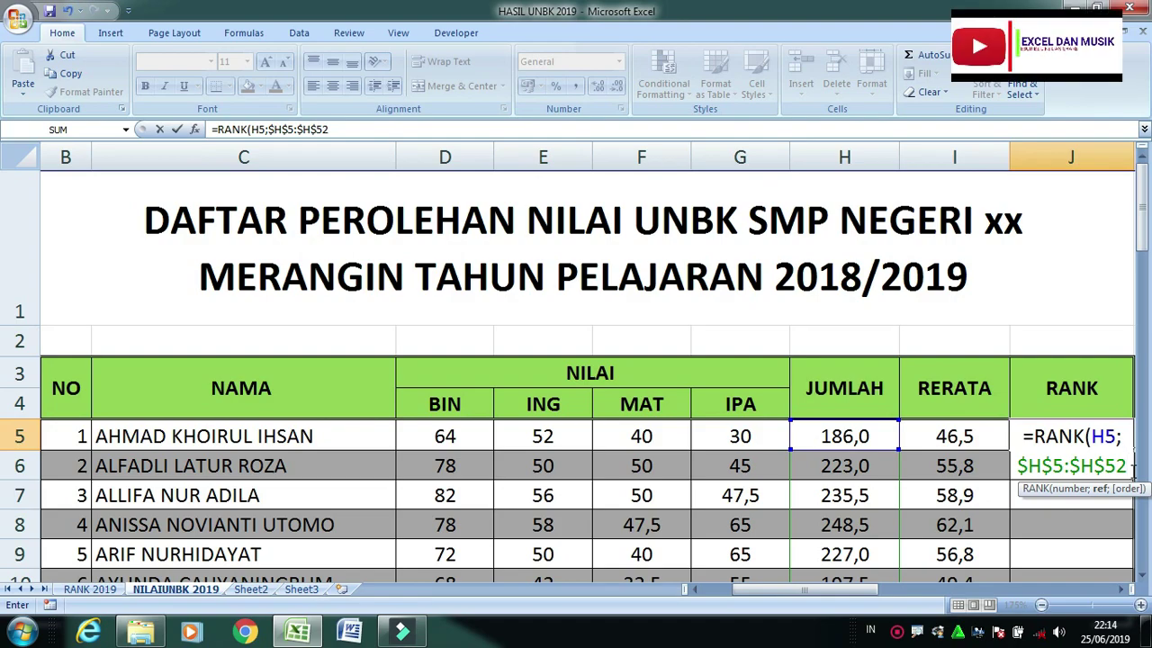
type(";")
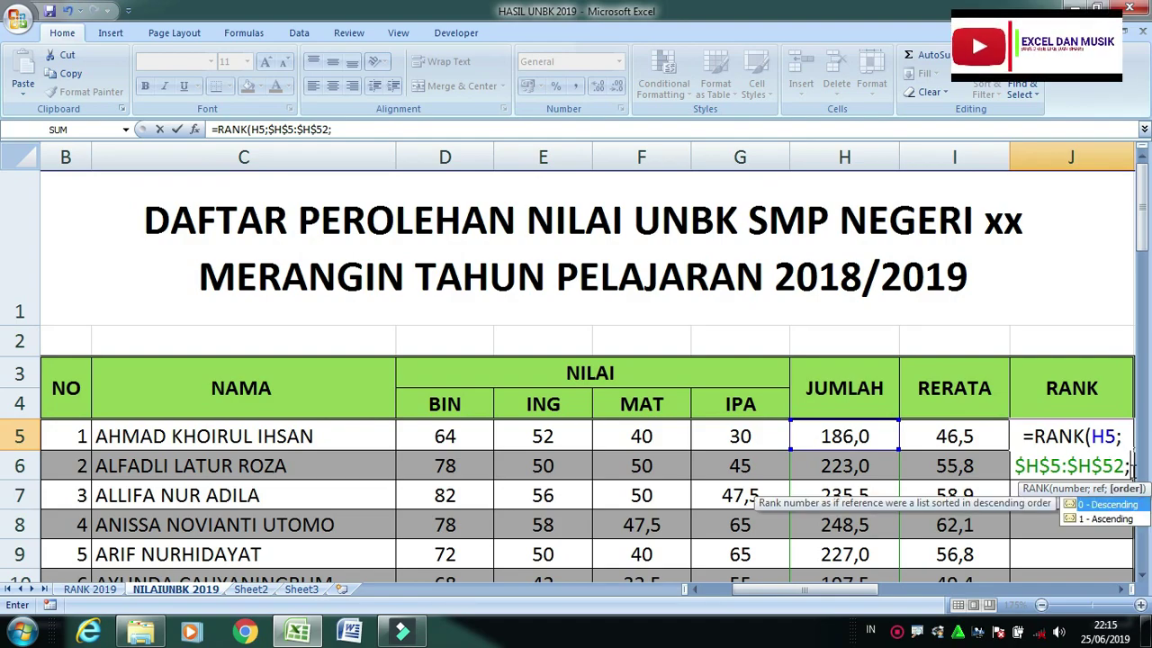
type("0")
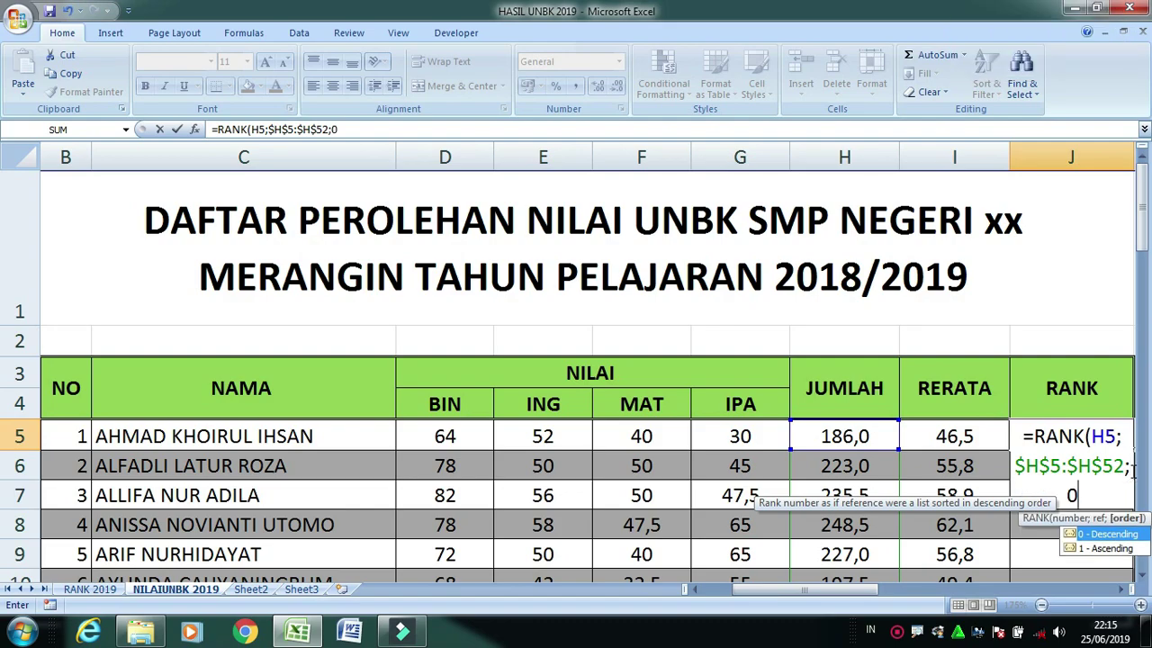
type(")")
key("Return")
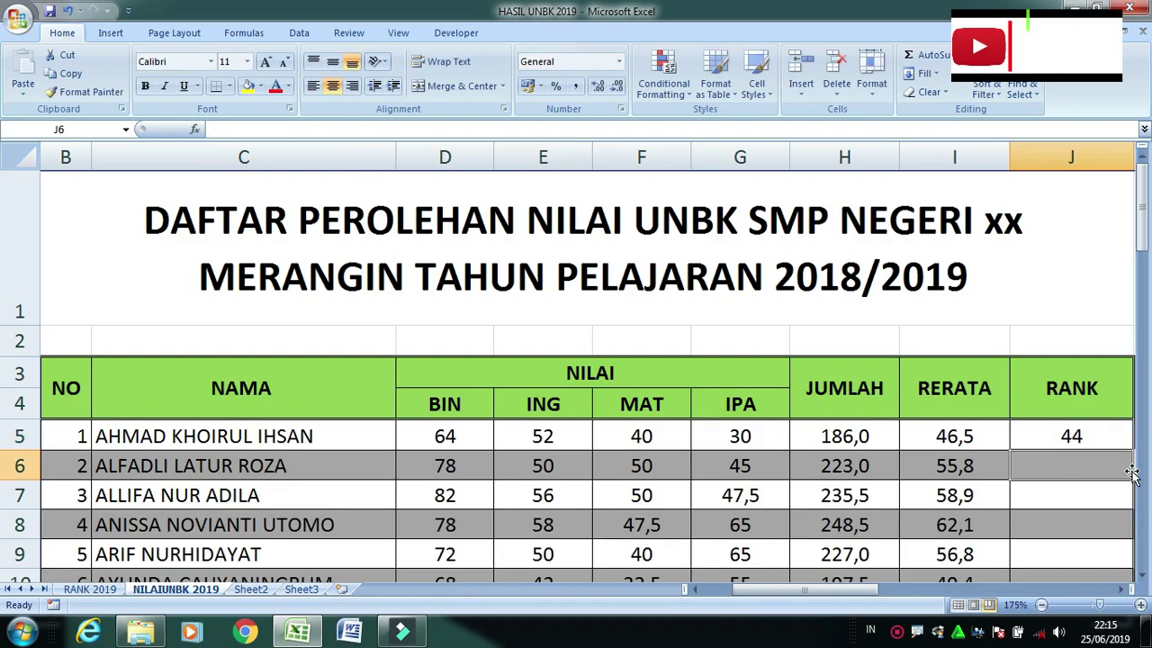
Copy J5's RANK formula down through J52 so every student gets a rank
left_click(1071, 436)
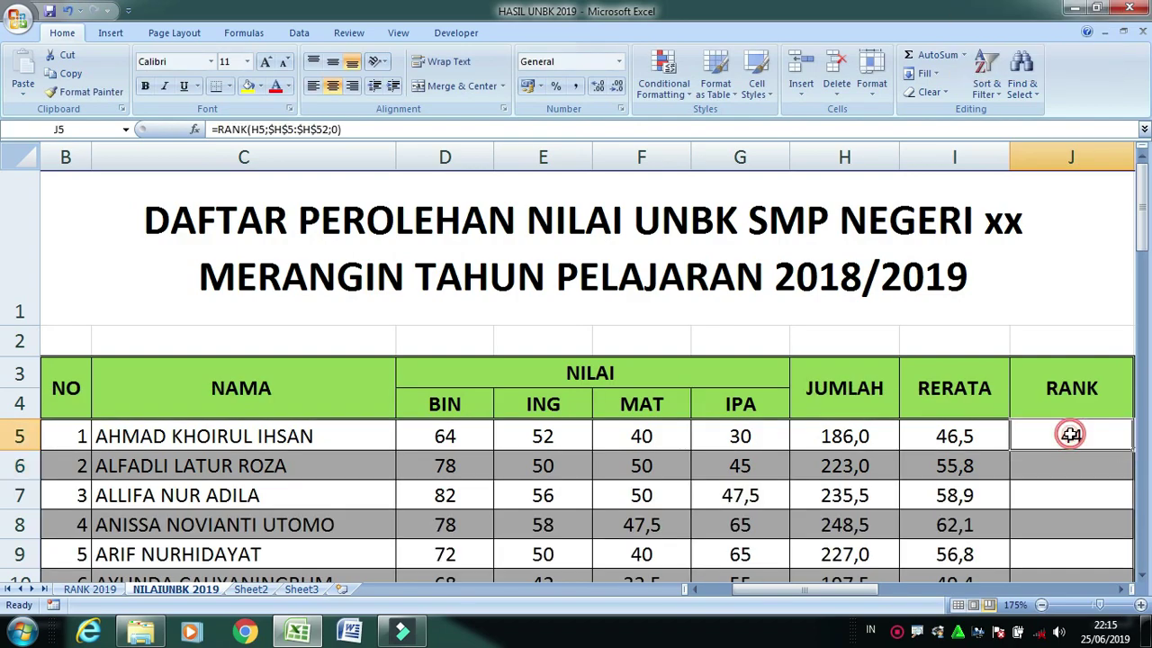
scroll(837, 480, "down", 3)
scroll(836, 480, "down", 5)
scroll(836, 479, "down", 6)
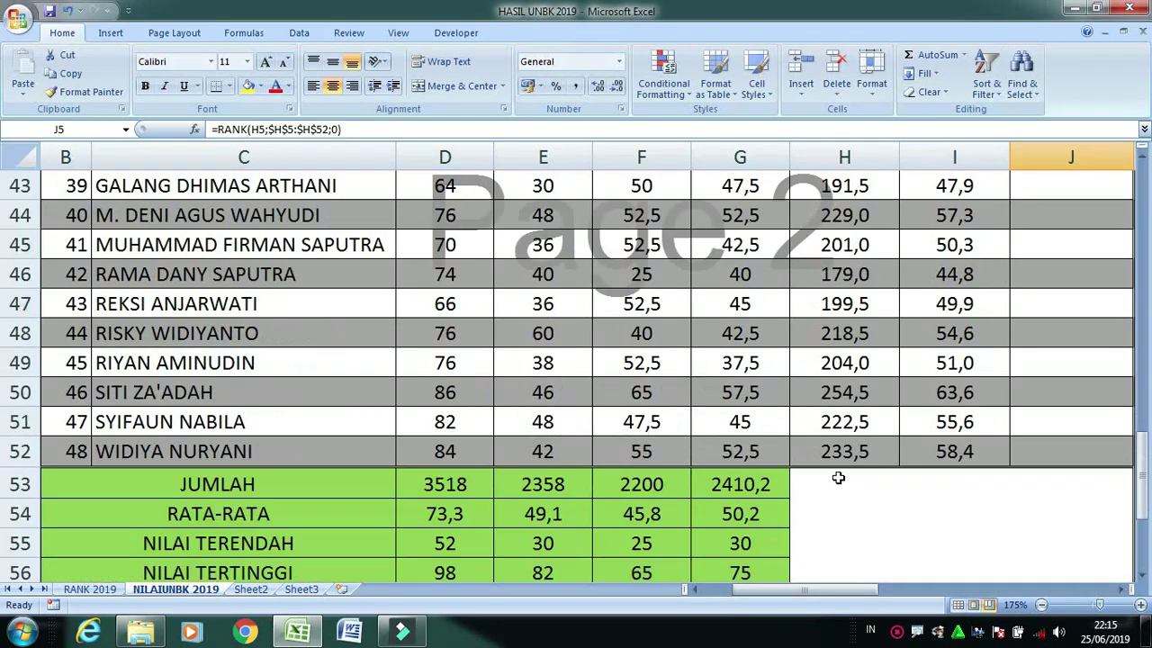
scroll(838, 478, "down", 2)
scroll(1033, 326, "up", 4)
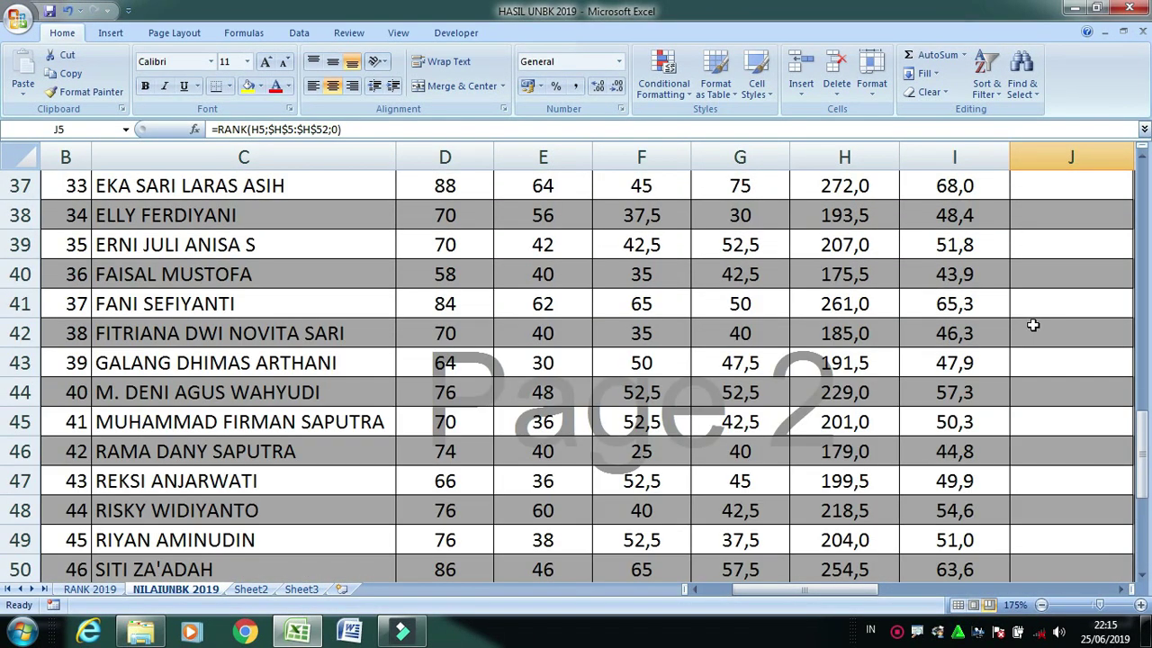
scroll(1033, 325, "up", 8)
scroll(1033, 326, "up", 4)
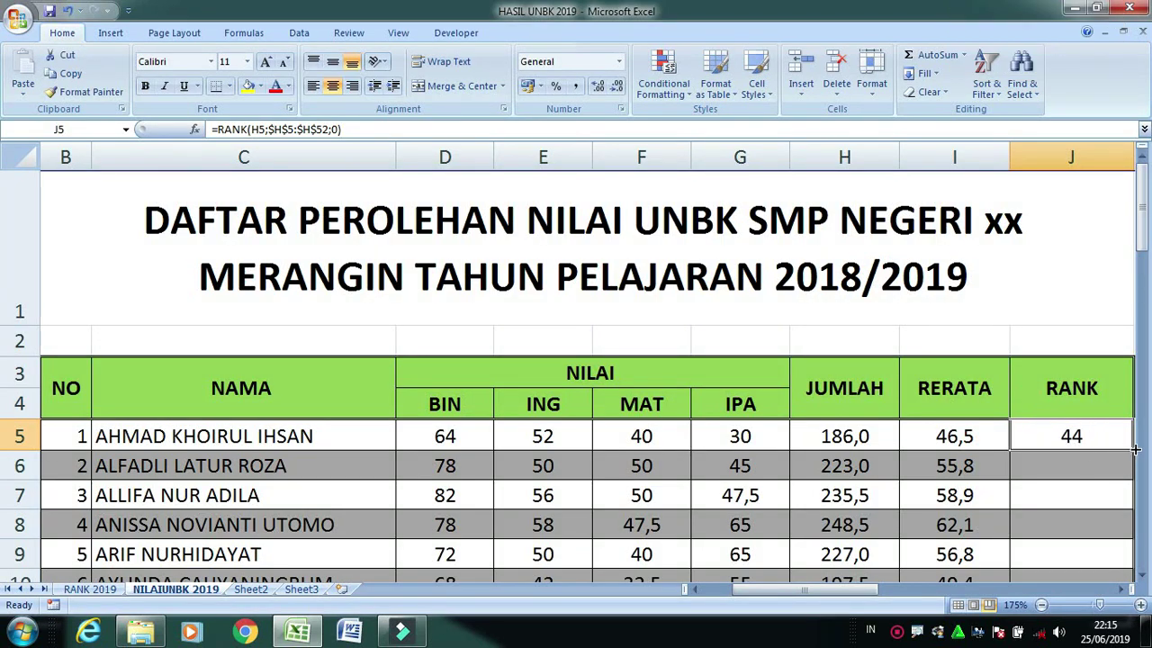
mouse_move(1132, 447)
left_mouse_down()
mouse_move(1124, 616)
mouse_move(458, 598)
left_mouse_up()
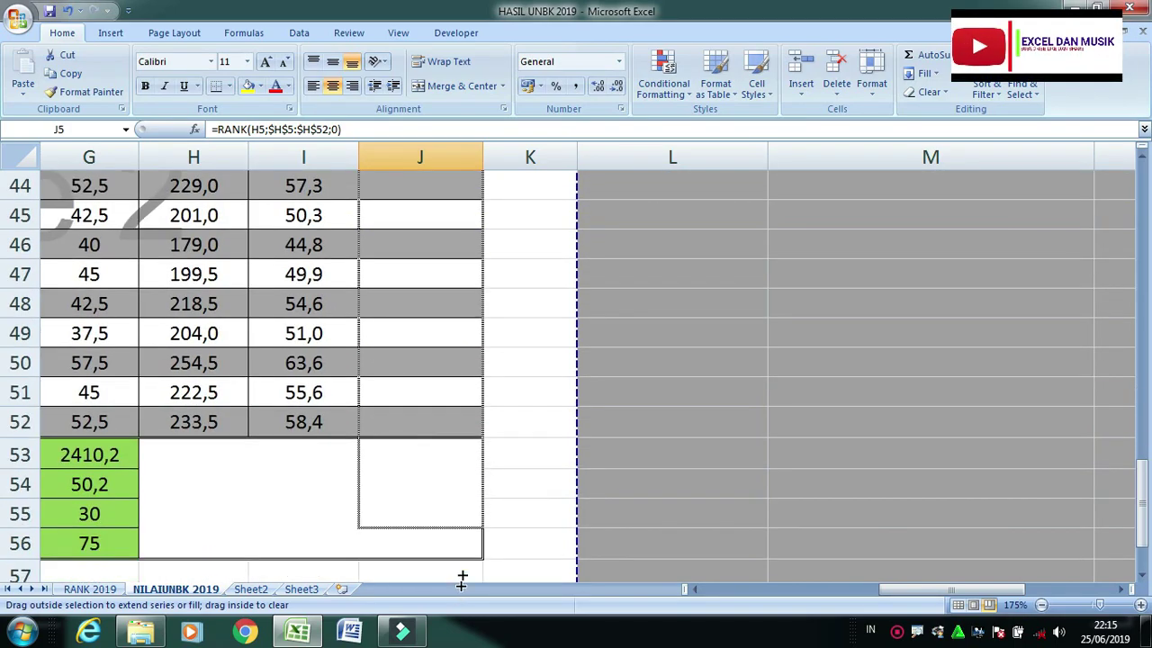
left_click_drag(458, 598, 462, 447)
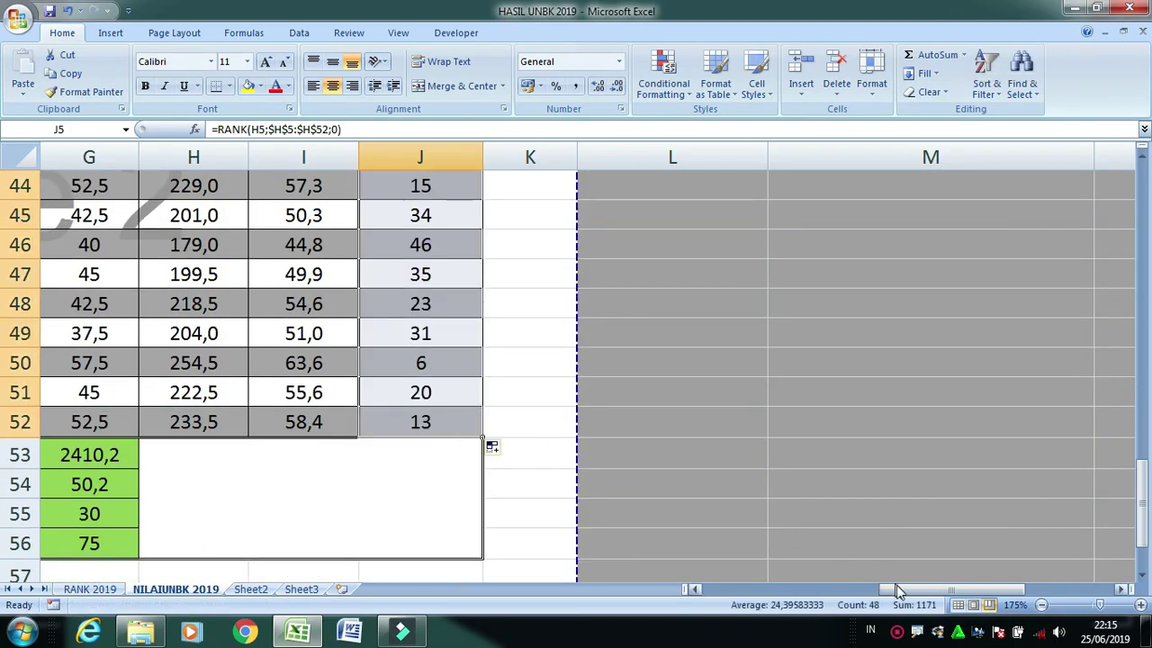
left_click_drag(958, 589, 810, 590)
scroll(1059, 449, "up", 10)
scroll(1059, 450, "up", 5)
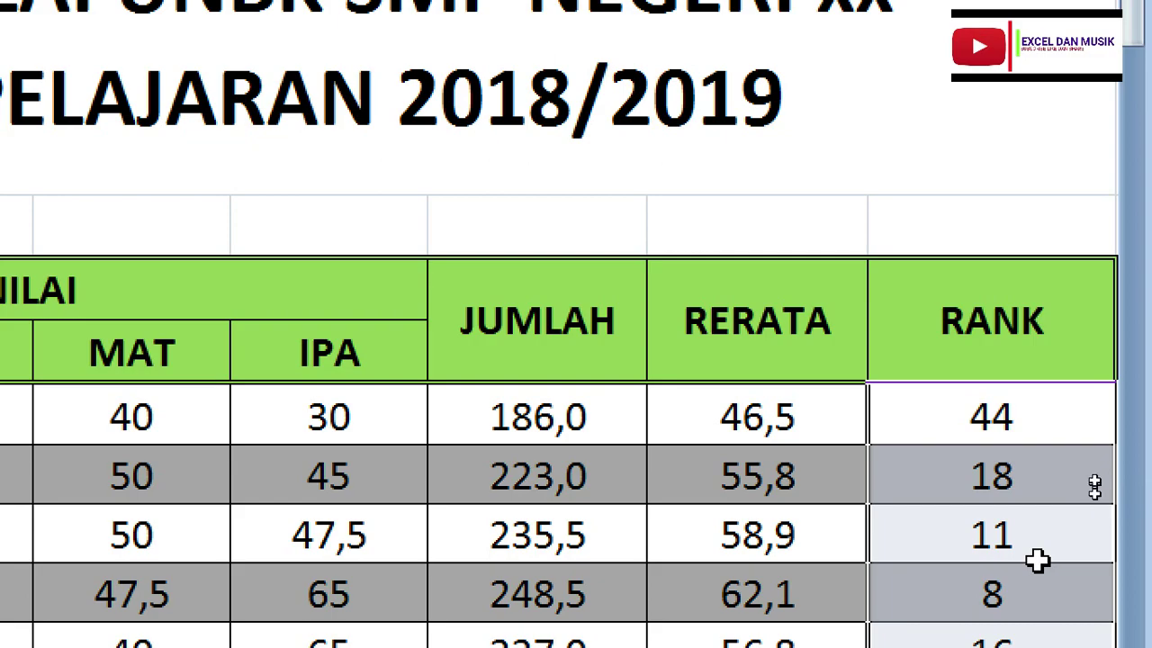
left_click(1089, 435)
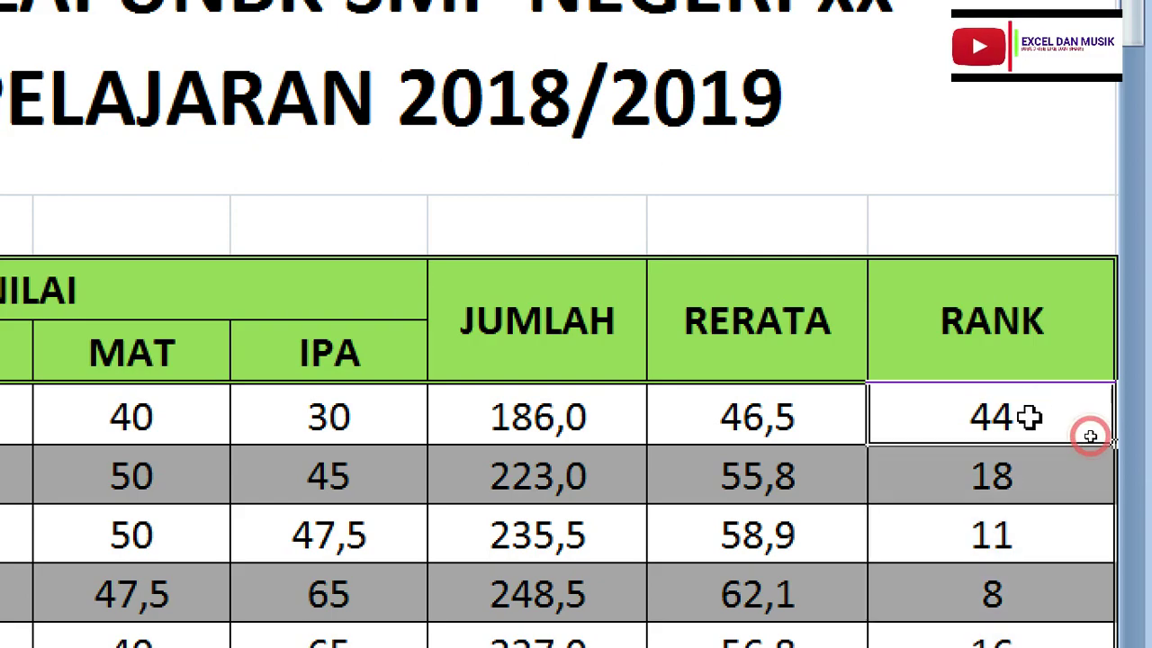
scroll(1029, 415, "down", 2)
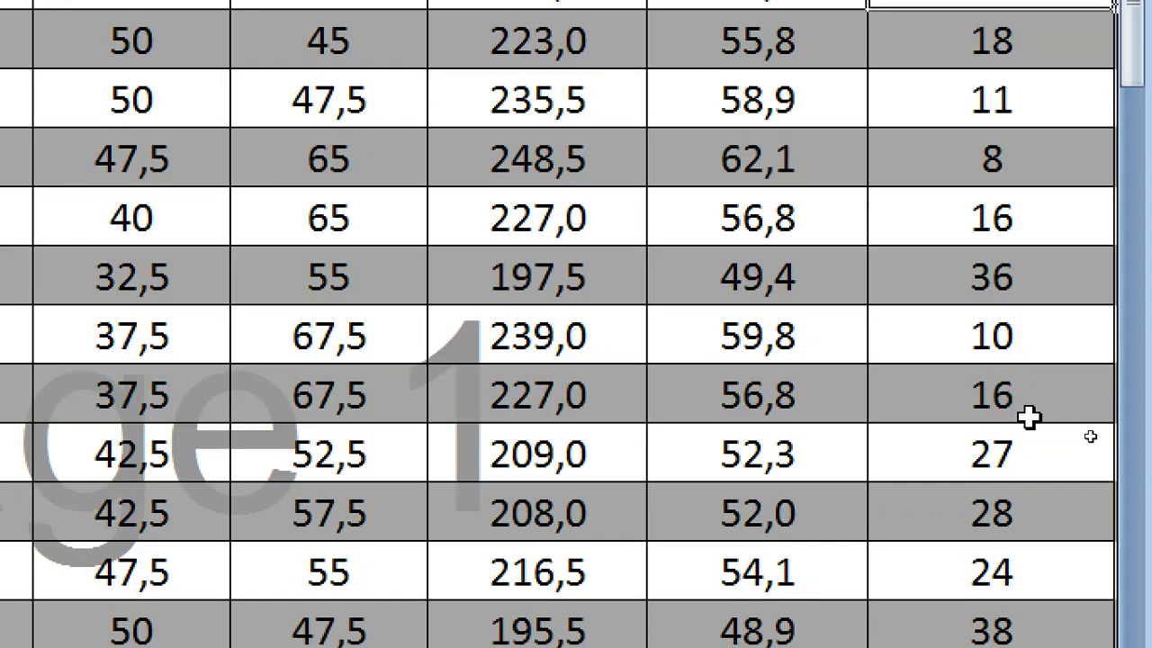
scroll(1028, 416, "up", 2)
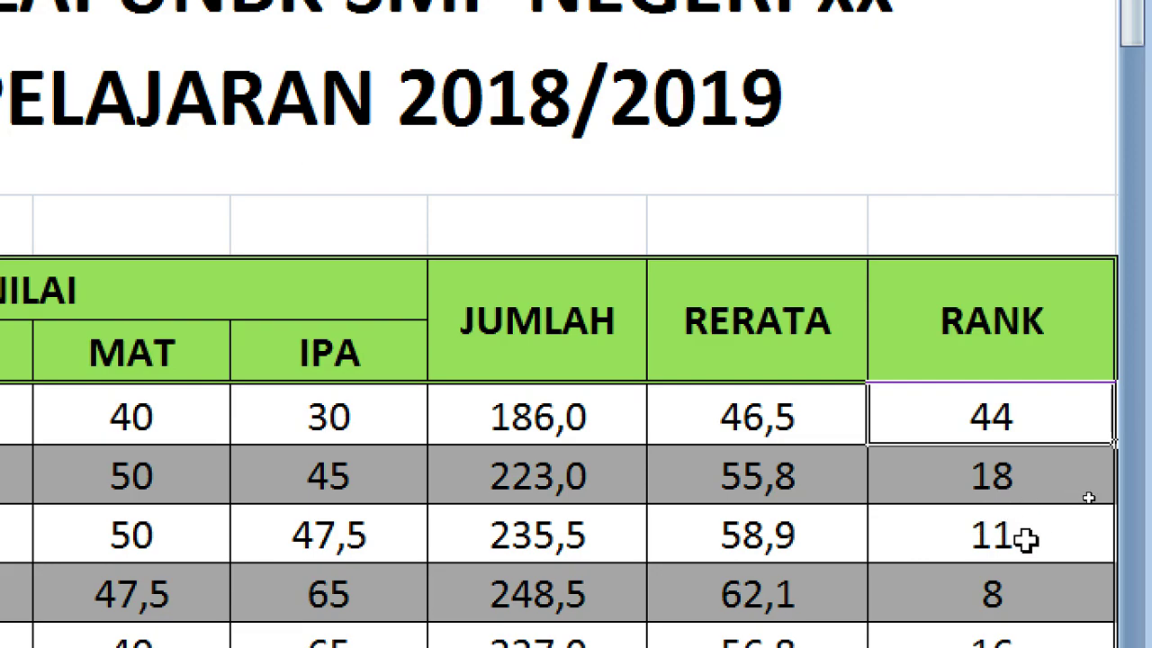
scroll(1028, 538, "down", 3)
scroll(1026, 540, "down", 1)
scroll(1025, 539, "down", 1)
scroll(1027, 524, "down", 3)
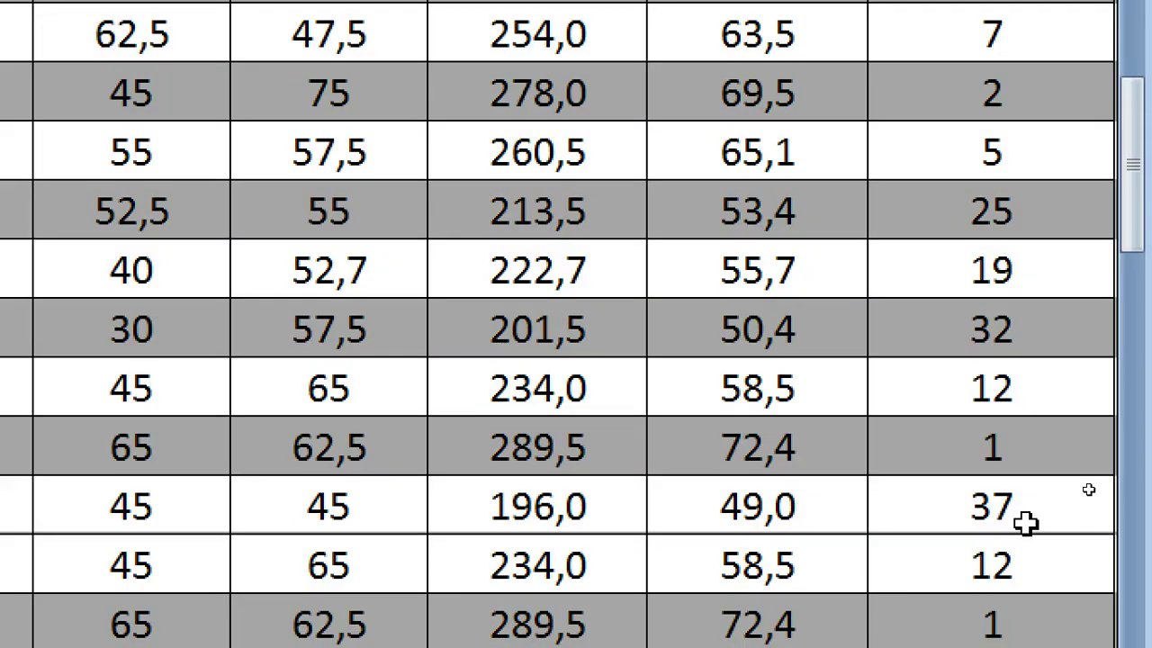
scroll(1026, 523, "down", 3)
left_click(957, 286)
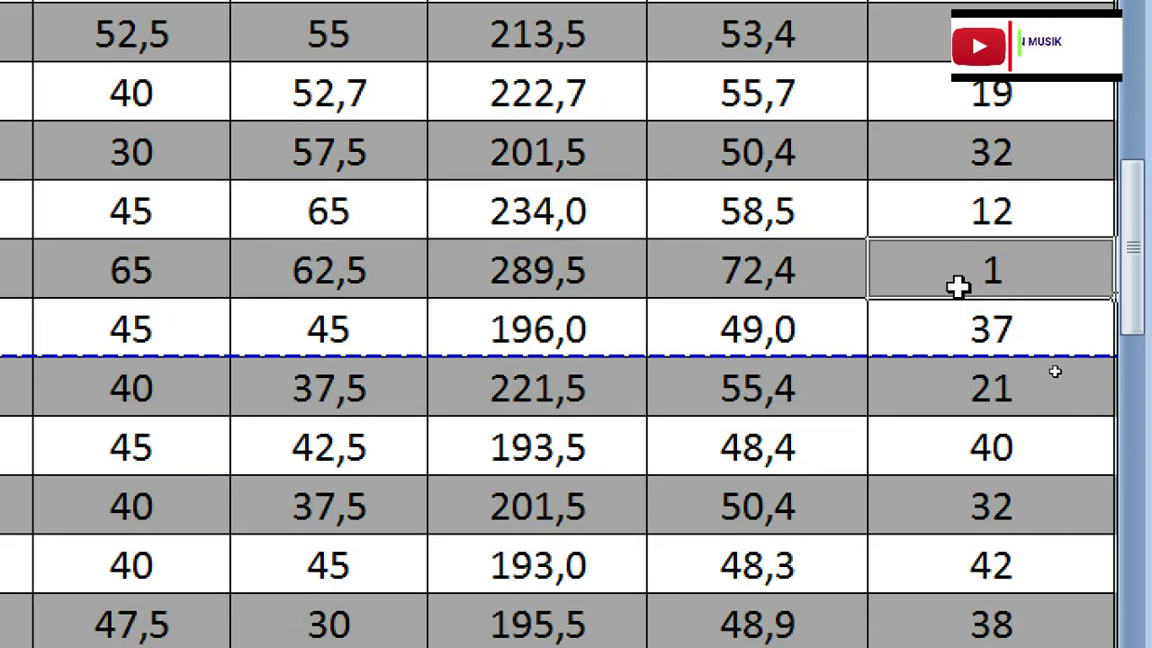
scroll(972, 290, "down", 2)
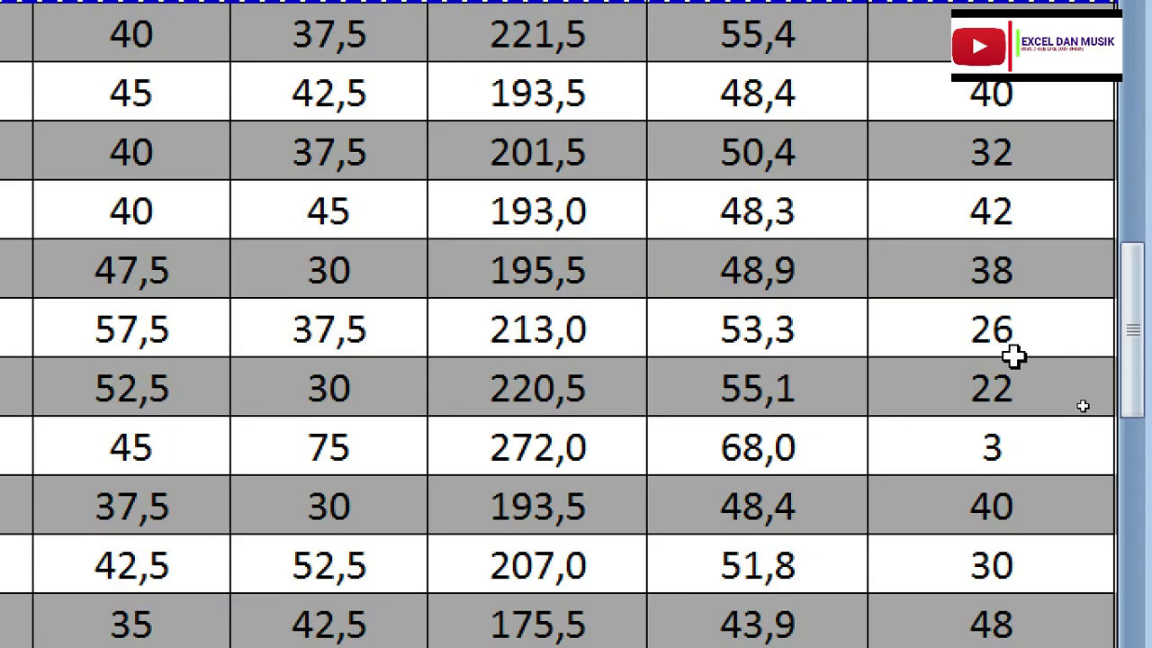
left_click(997, 470)
key("ctrl+v")
scroll(999, 529, "up", 1)
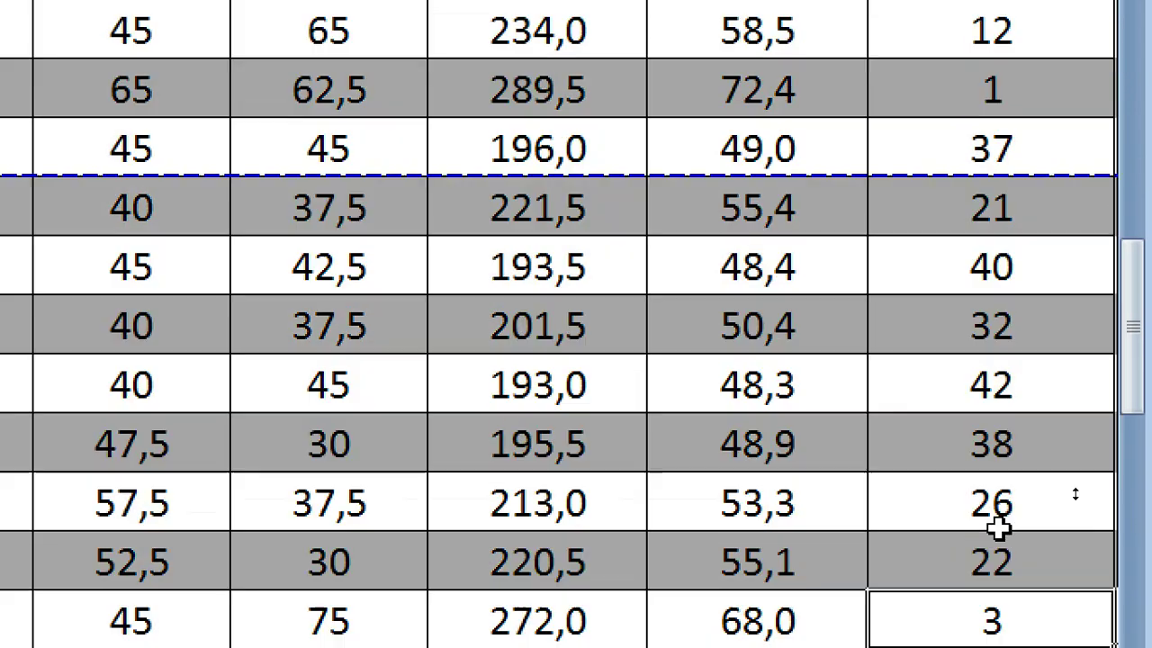
scroll(999, 529, "up", 10)
scroll(999, 529, "up", 10)
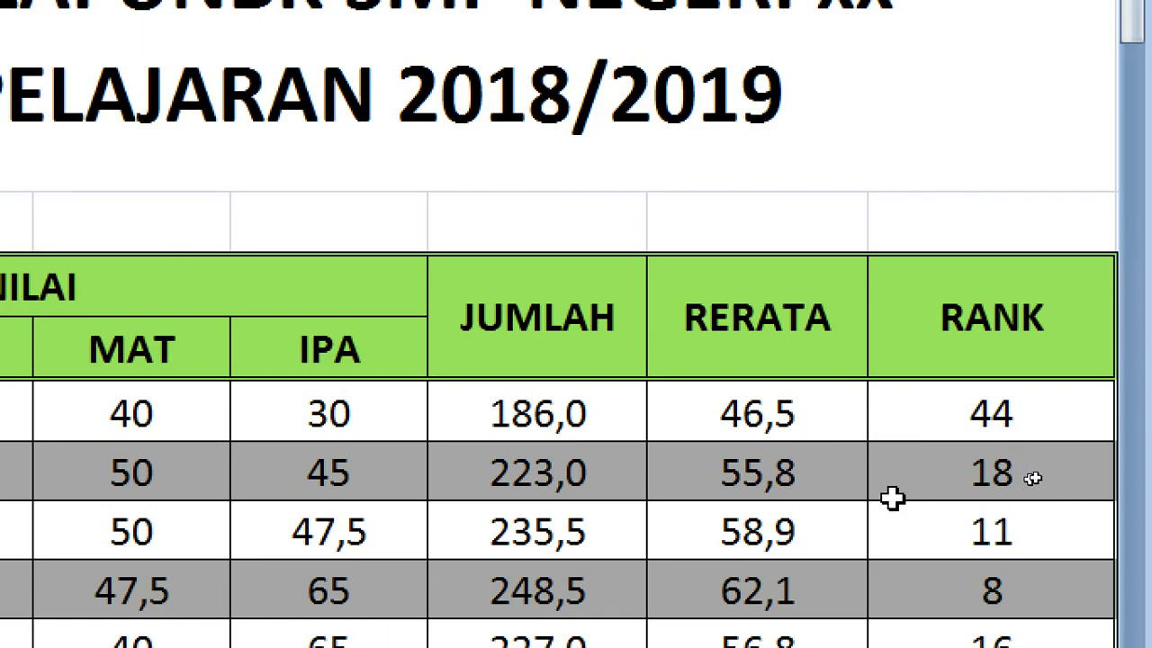
left_click(1079, 435)
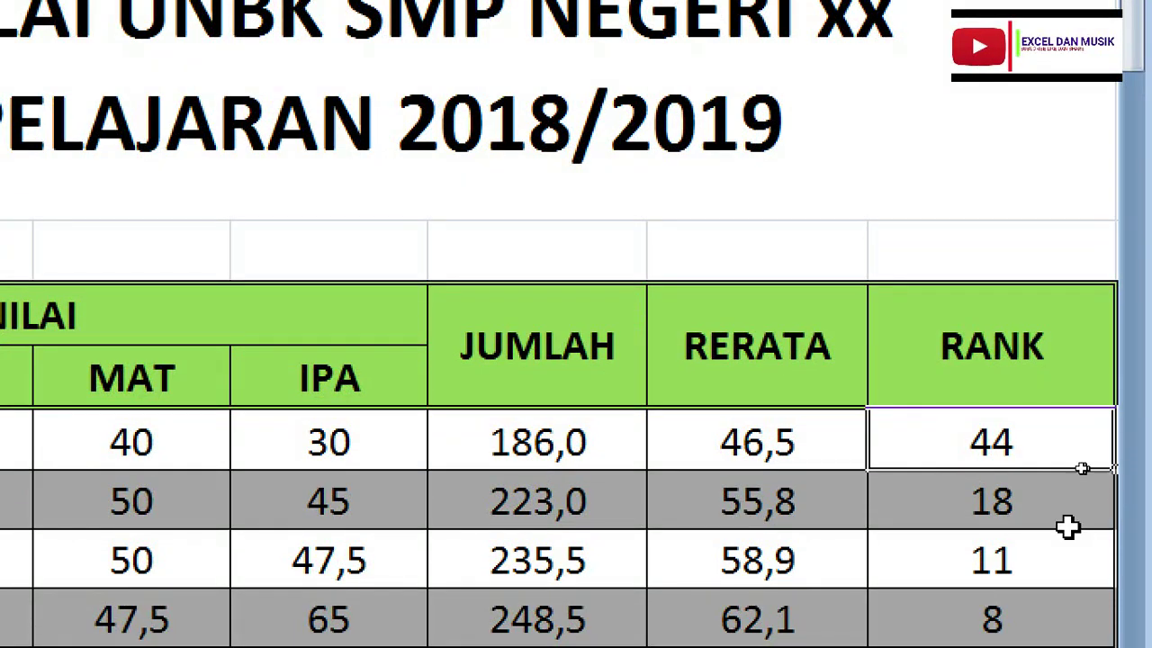
left_click(970, 513)
left_click(1067, 435)
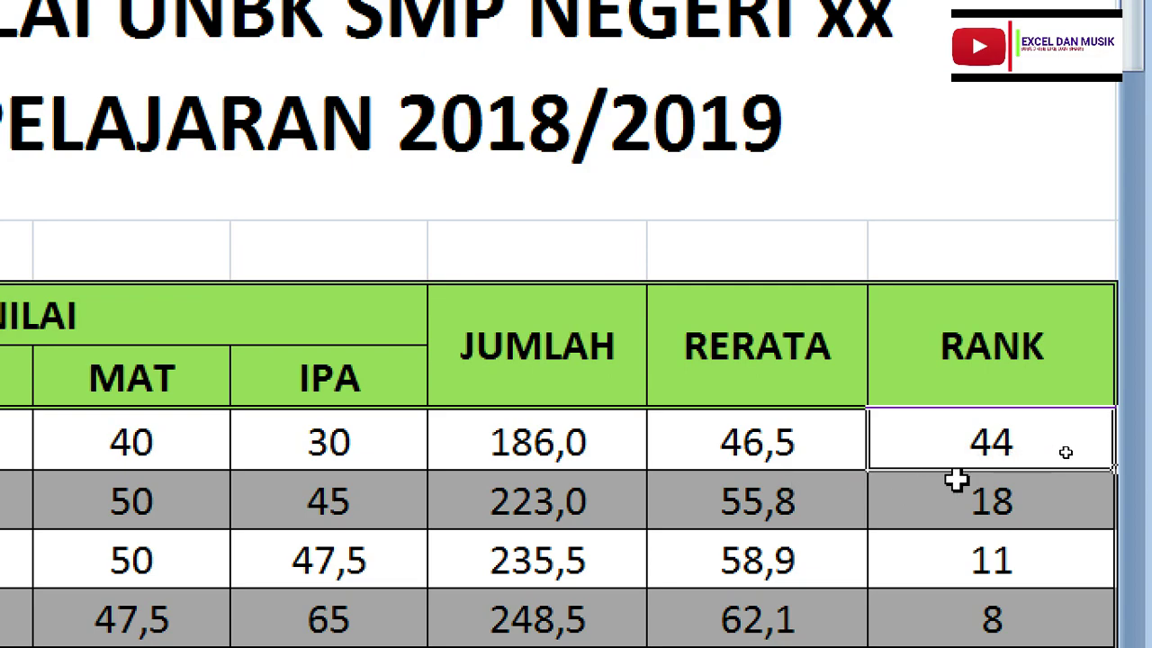
scroll(406, 567, "down", 1)
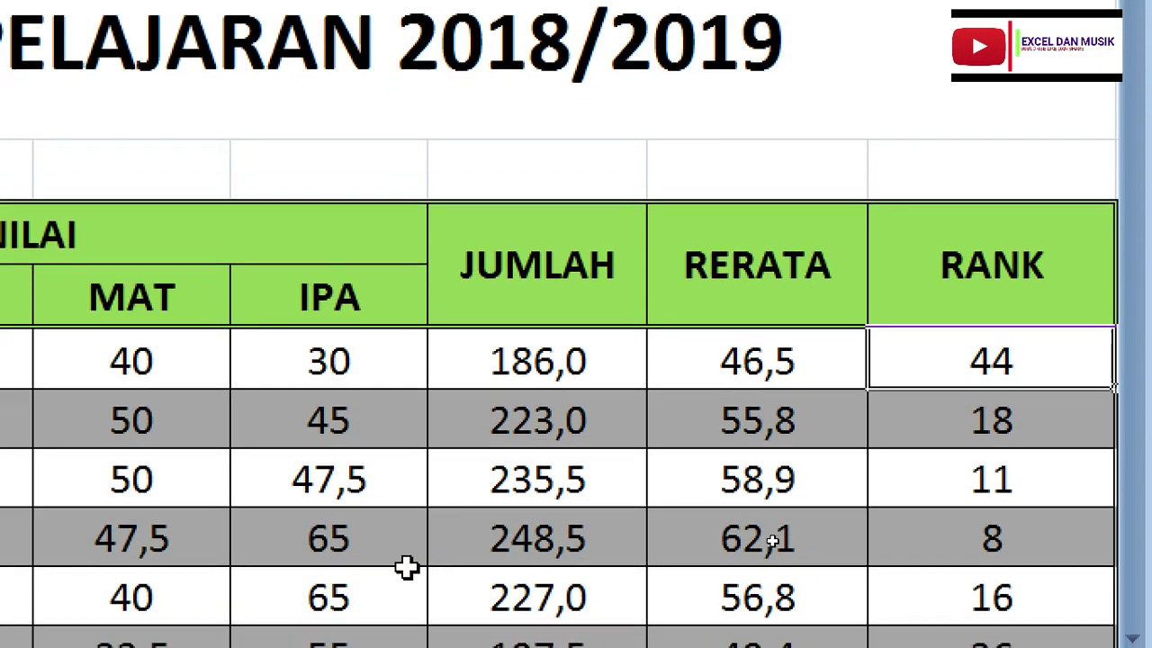